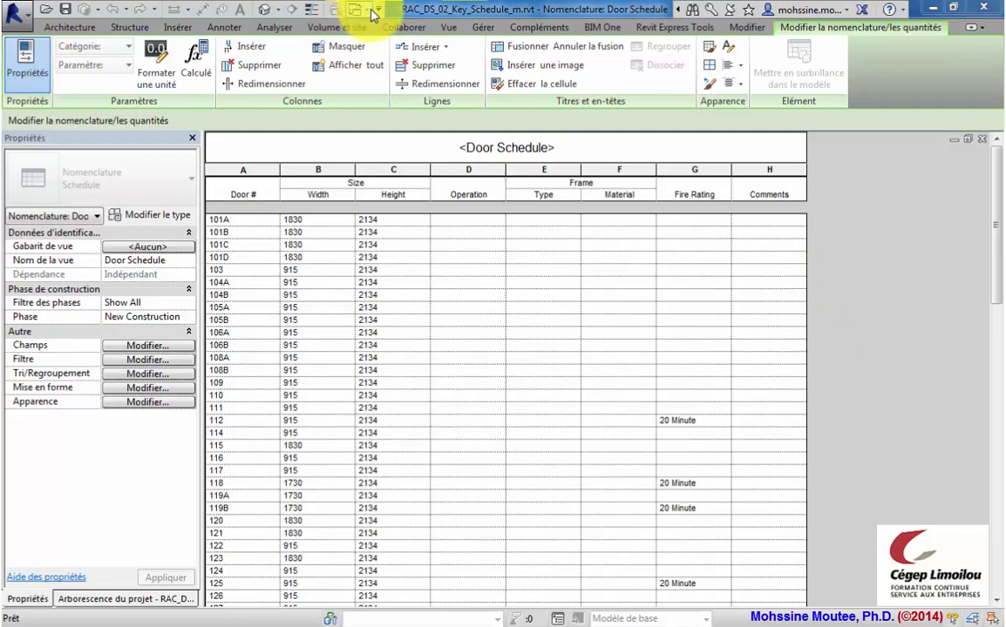
Step: Start a new schedule for the Portes category and name it Hardware Schedule
{"action": "left_click", "coordinate": [449, 29]}
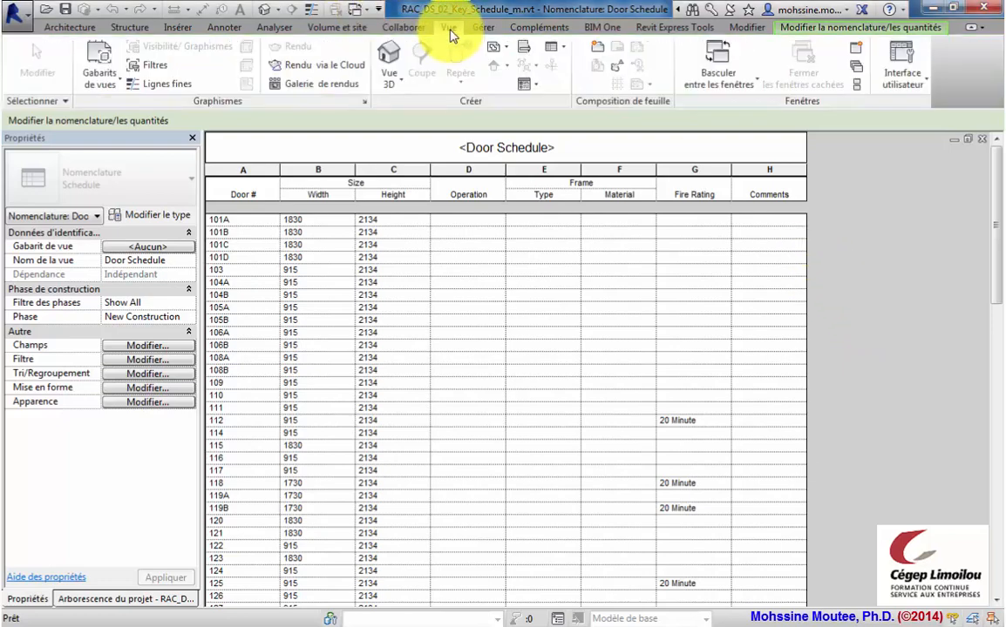
{"action": "left_click", "coordinate": [554, 47]}
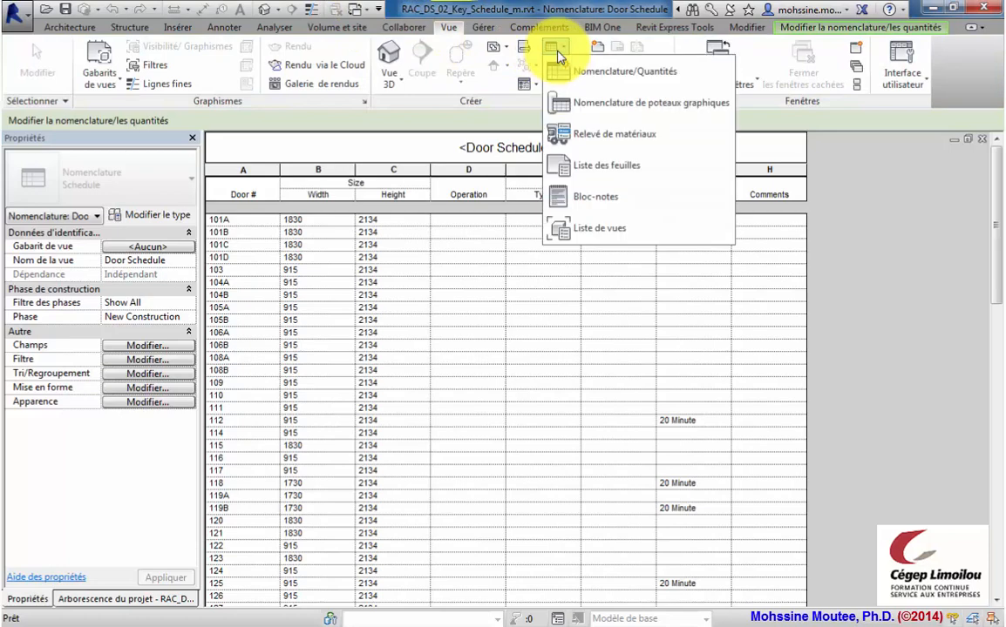
{"action": "left_click", "coordinate": [598, 76]}
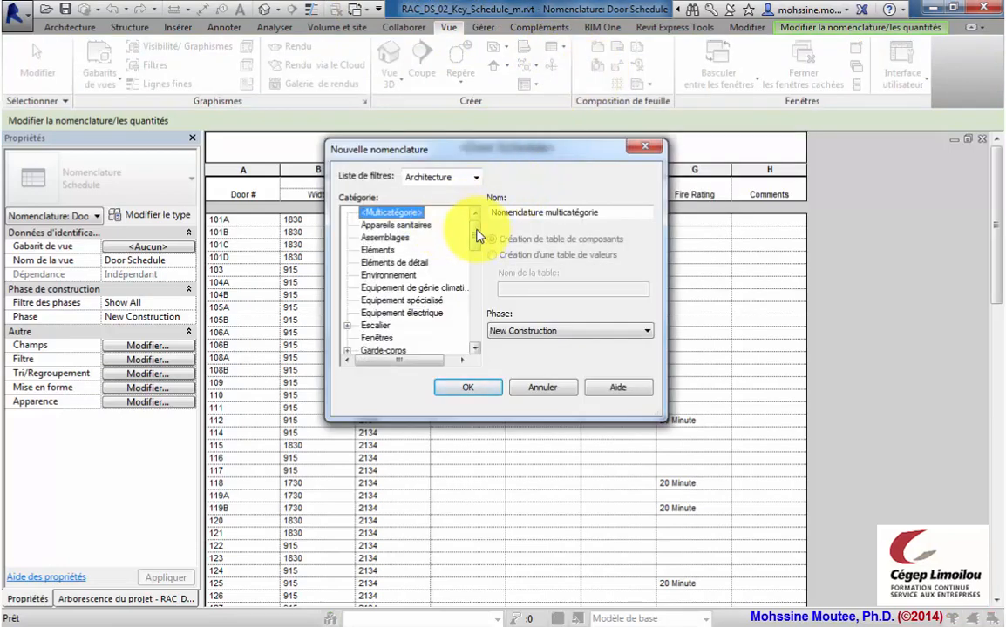
{"action": "left_click_drag", "start_coordinate": [477, 235], "coordinate": [470, 307]}
{"action": "scroll", "coordinate": [410, 261], "scroll_direction": "up", "scroll_amount": 1}
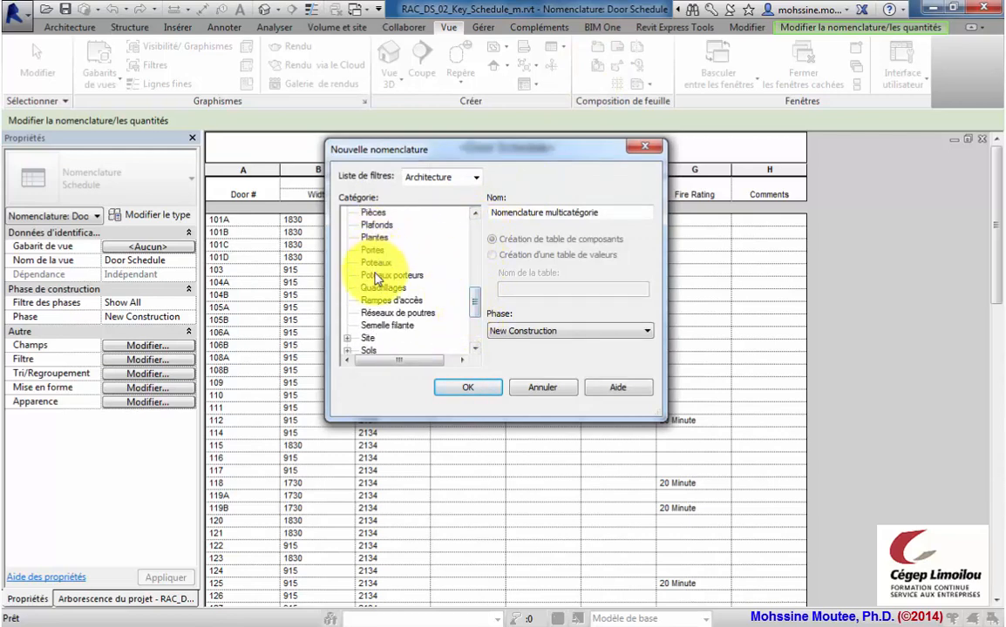
{"action": "left_click", "coordinate": [376, 251]}
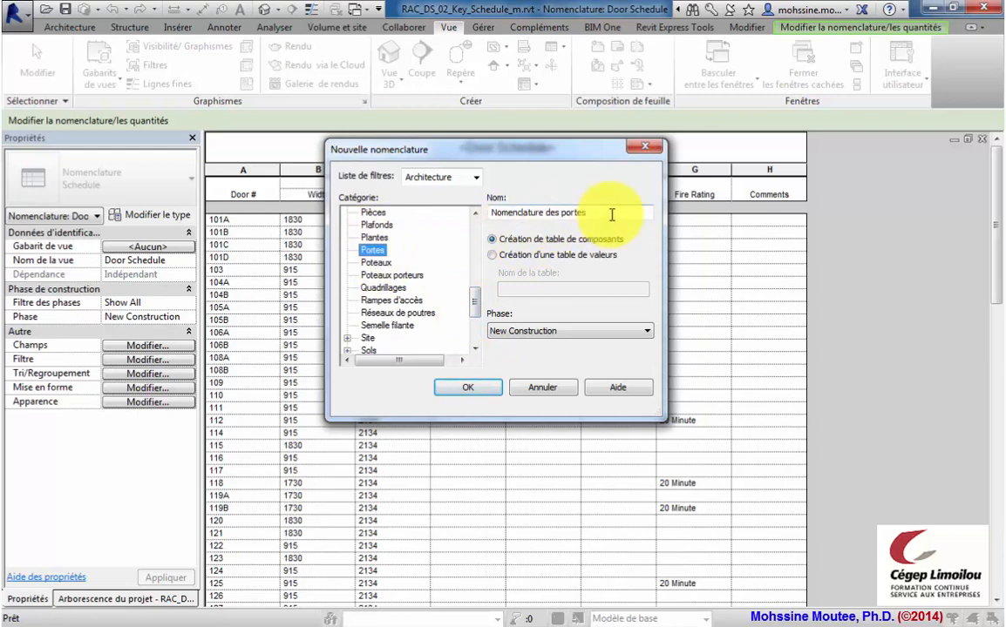
{"action": "left_click_drag", "start_coordinate": [589, 214], "coordinate": [479, 204]}
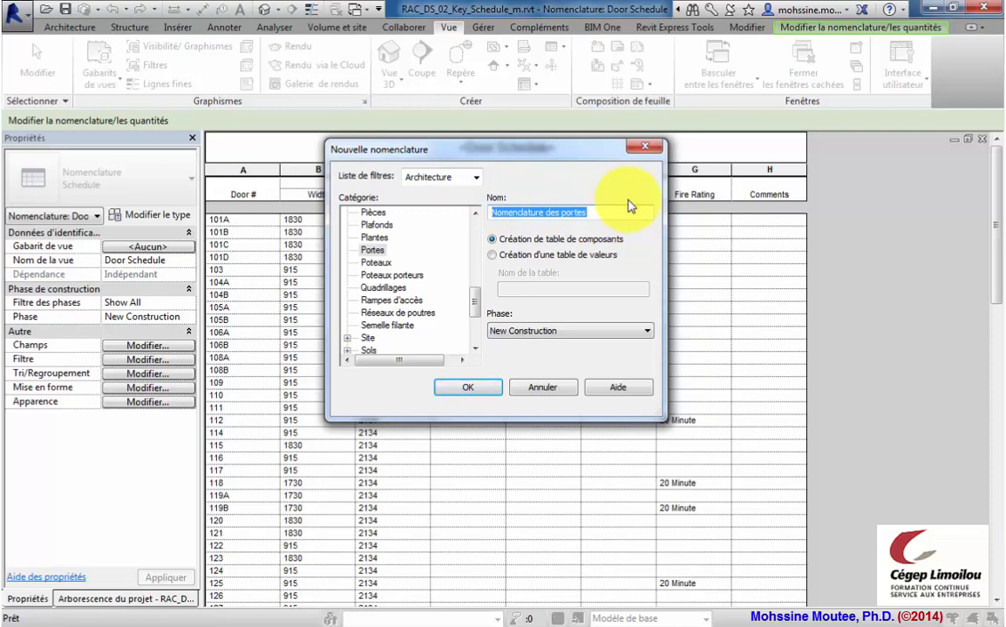
{"action": "type", "text": "Hardware Schedule"}
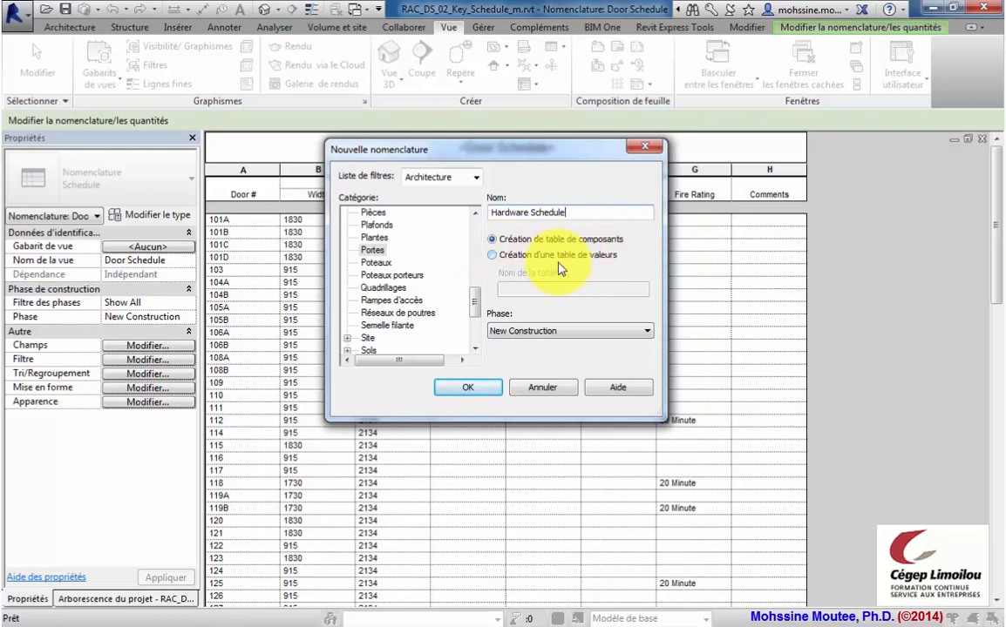
Step: Make the new schedule a key schedule (table de valeurs) with the key name Hardware Group and create it
{"action": "left_click", "coordinate": [492, 255]}
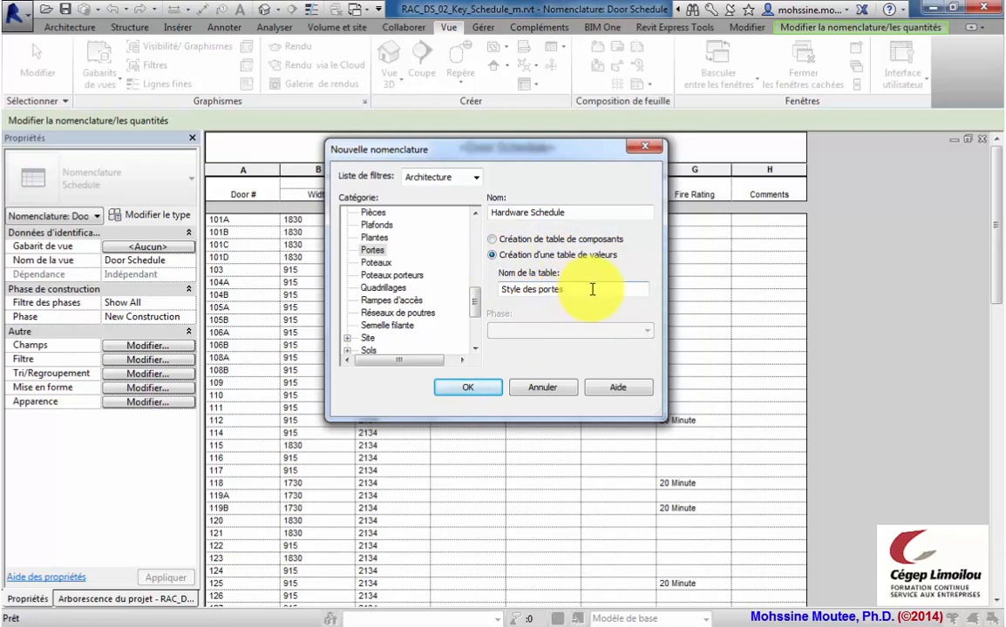
{"action": "left_click_drag", "start_coordinate": [593, 289], "coordinate": [471, 280]}
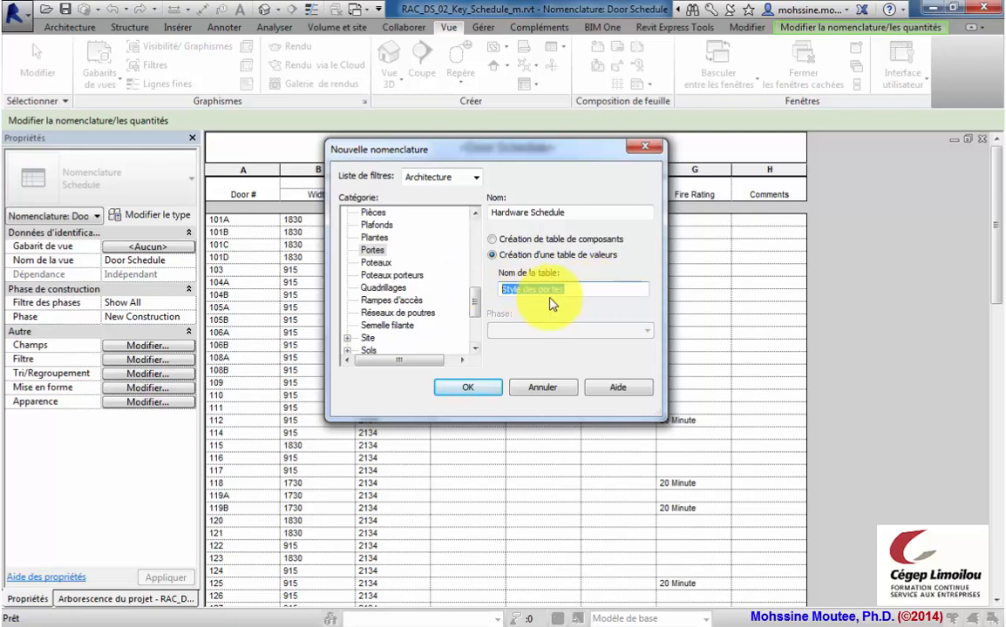
{"action": "type", "text": "Hardware Group"}
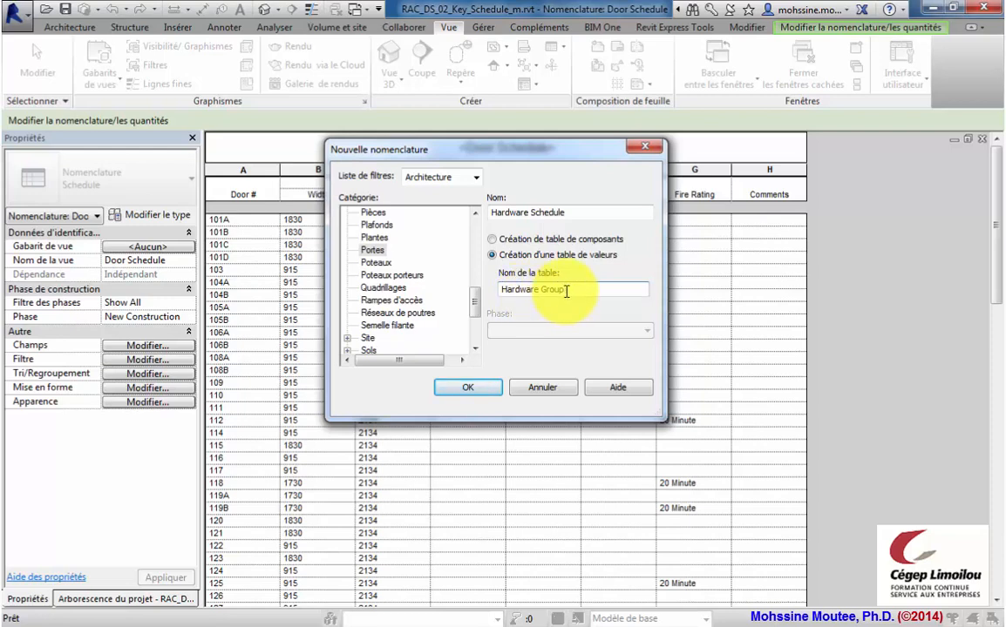
{"action": "left_click", "coordinate": [468, 389]}
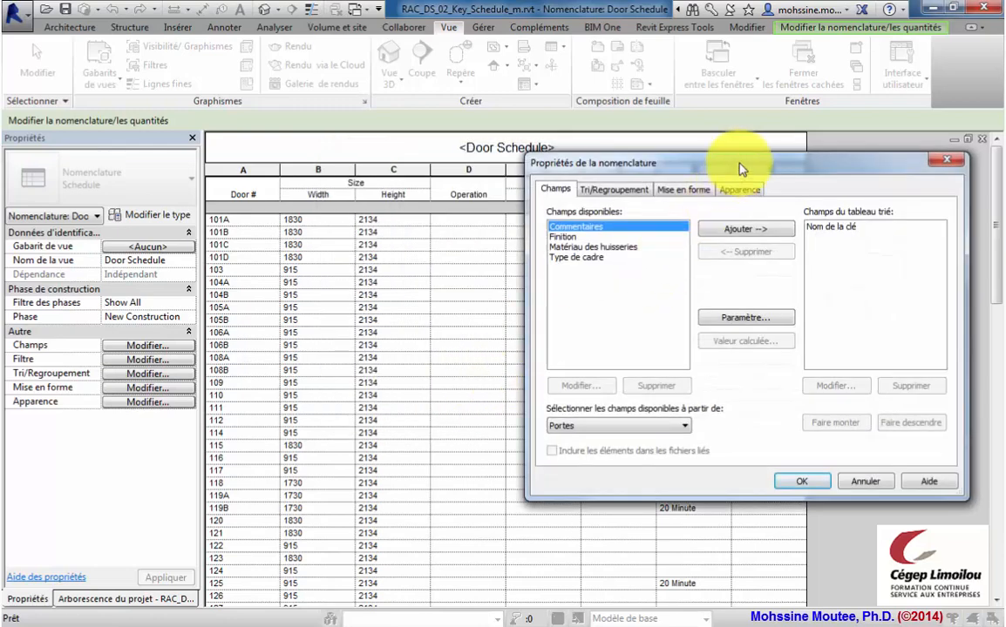
Step: Add a project parameter named Hinge Set with parameter type Texte to the key schedule's fields
{"action": "left_click_drag", "start_coordinate": [741, 169], "coordinate": [503, 140]}
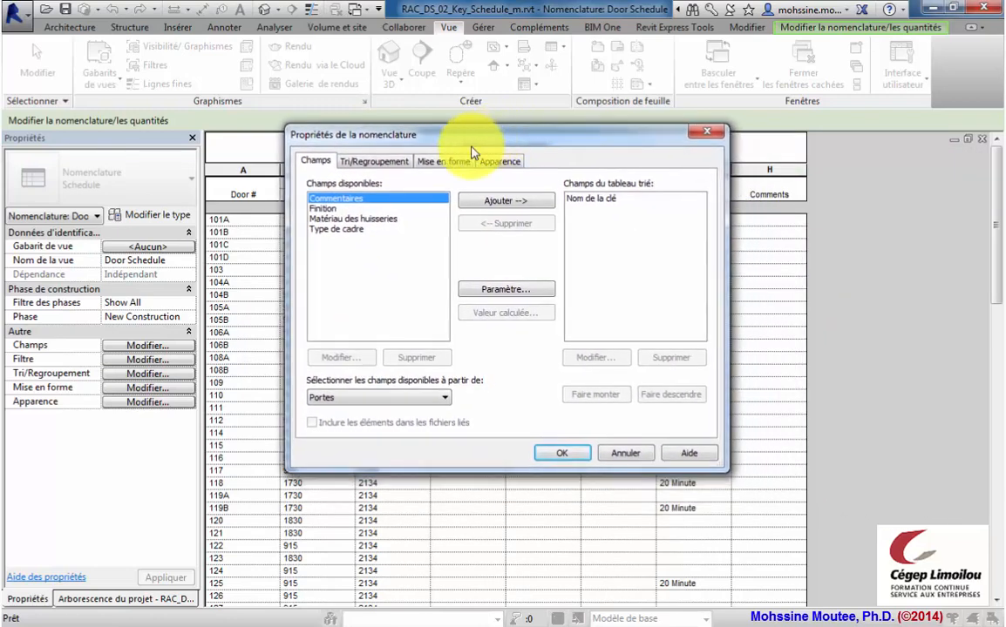
{"action": "left_click_drag", "start_coordinate": [387, 142], "coordinate": [371, 161]}
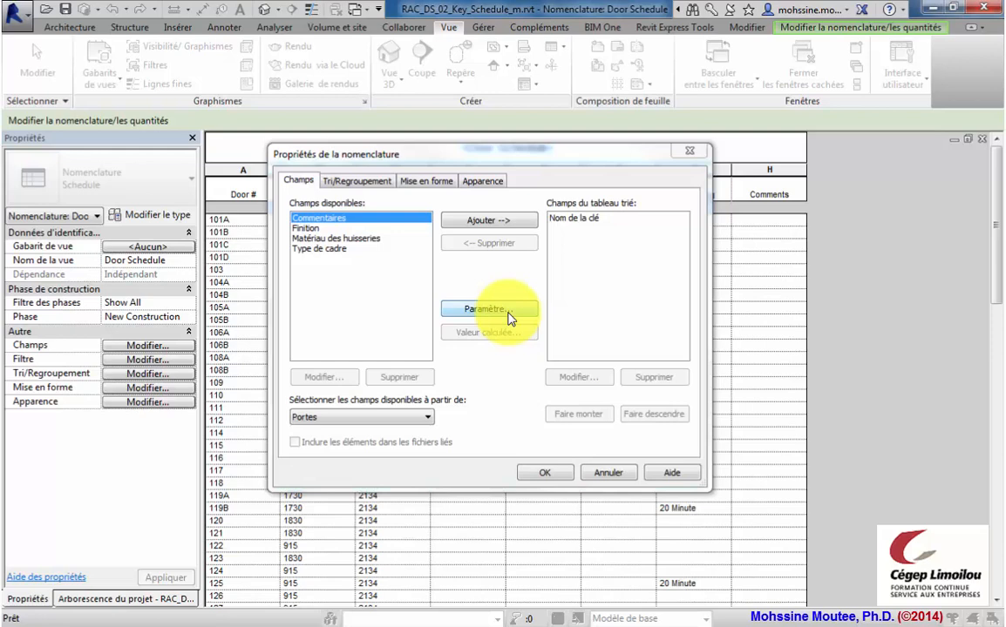
{"action": "left_click", "coordinate": [489, 312]}
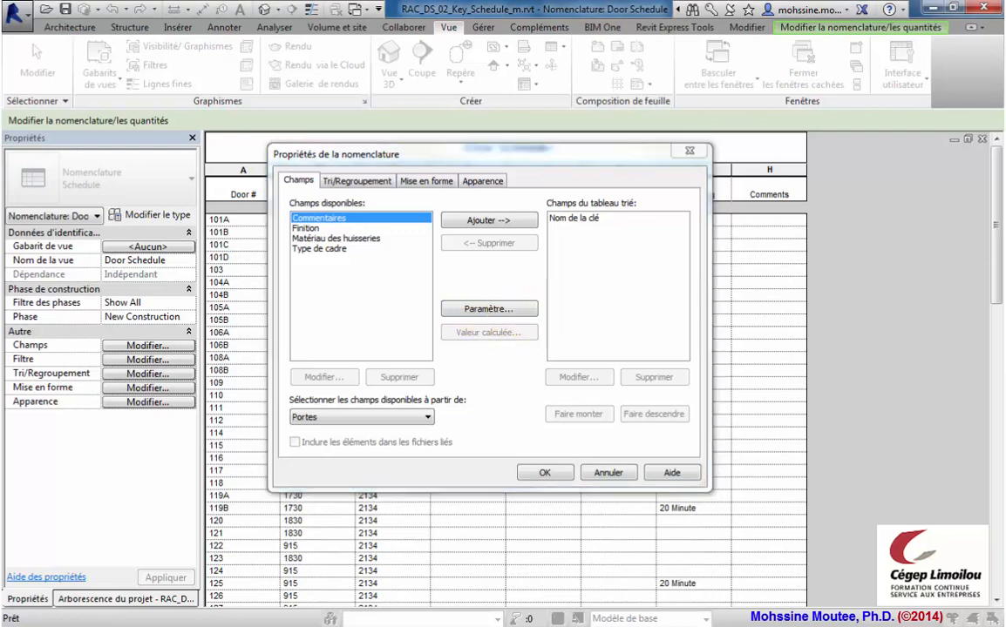
{"action": "left_click_drag", "start_coordinate": [987, 180], "coordinate": [501, 179]}
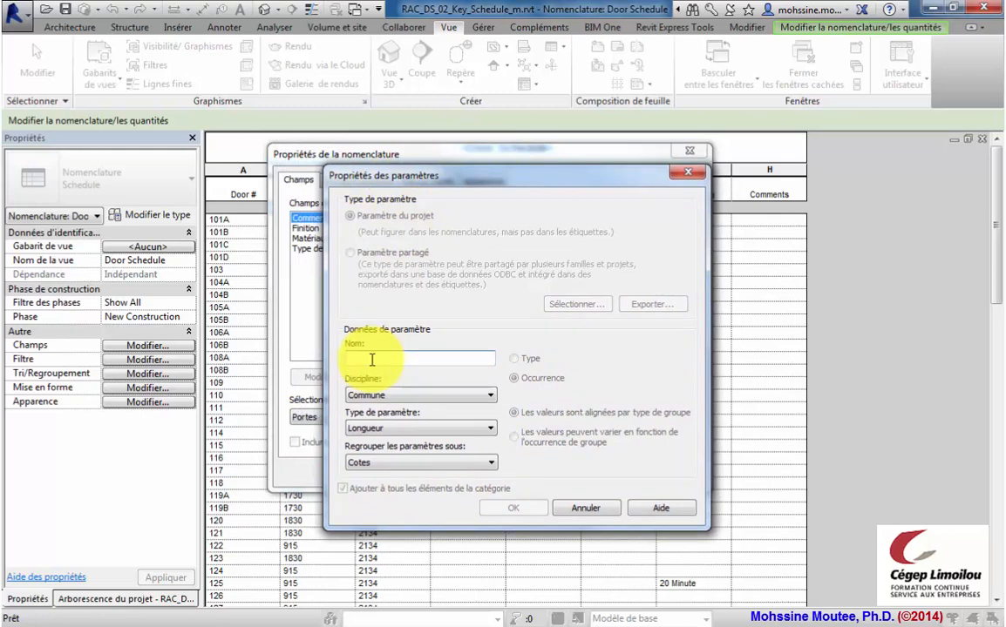
{"action": "type", "text": "Hin"}
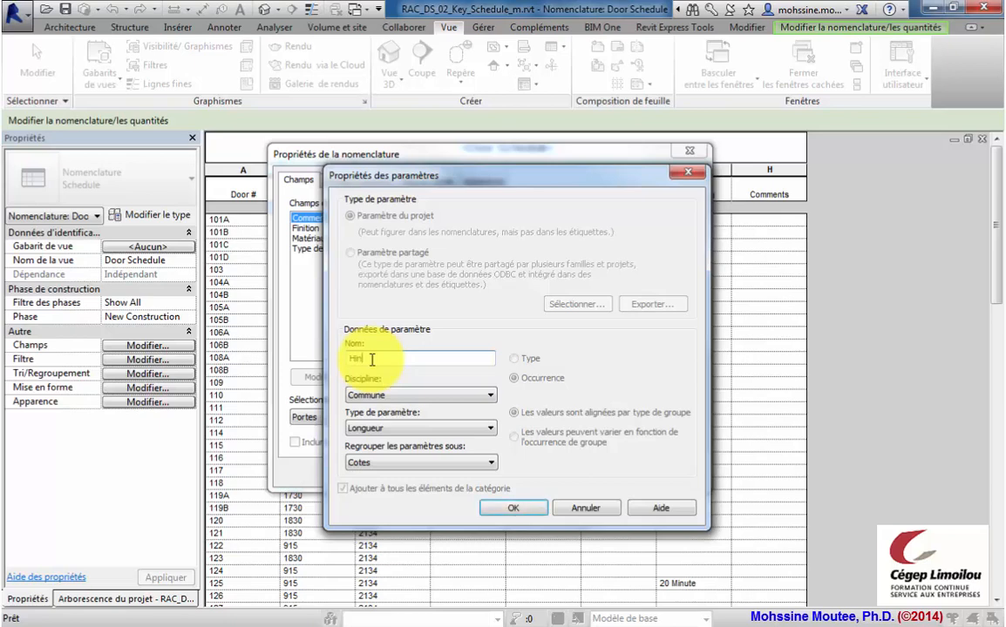
{"action": "type", "text": "geSet"}
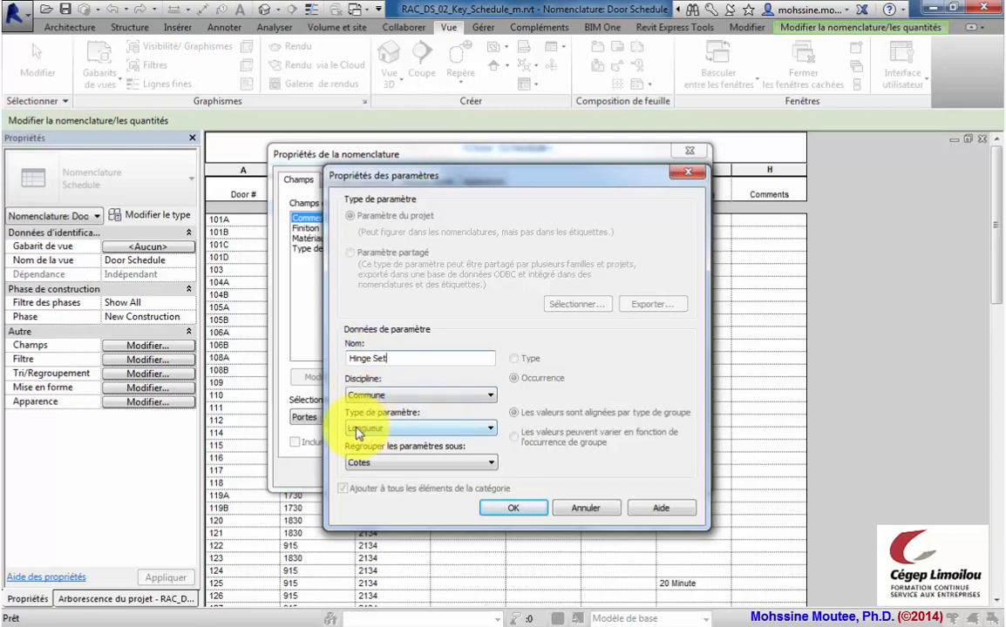
{"action": "left_click", "coordinate": [400, 432]}
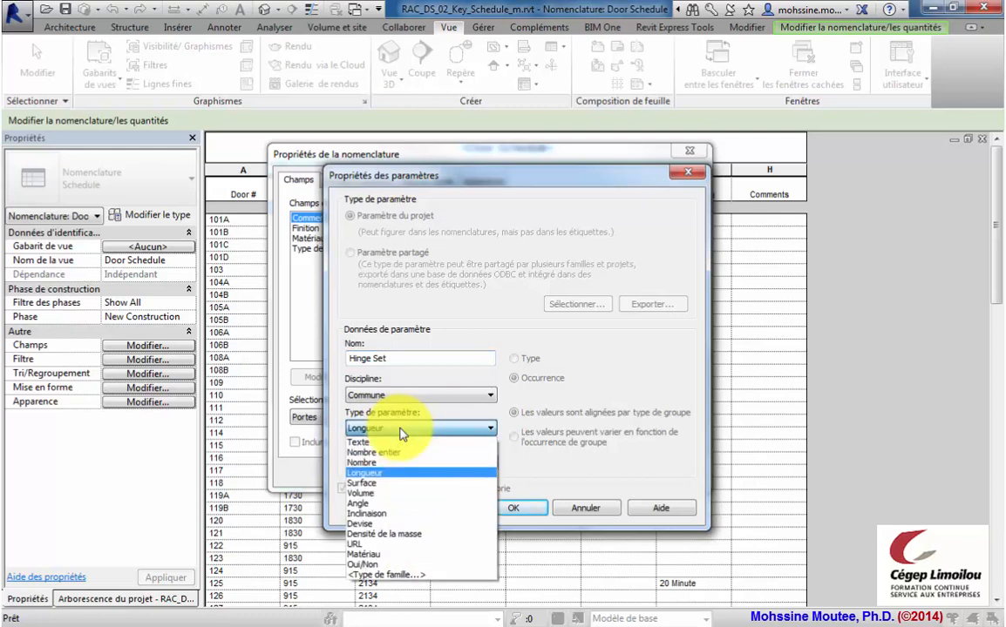
{"action": "left_click", "coordinate": [370, 442]}
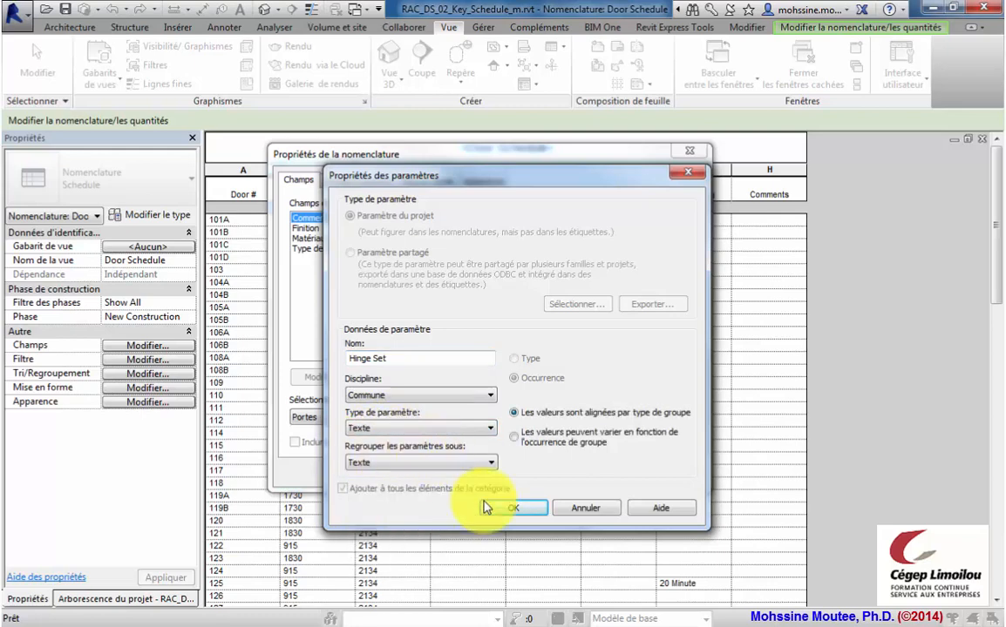
{"action": "left_click", "coordinate": [515, 513]}
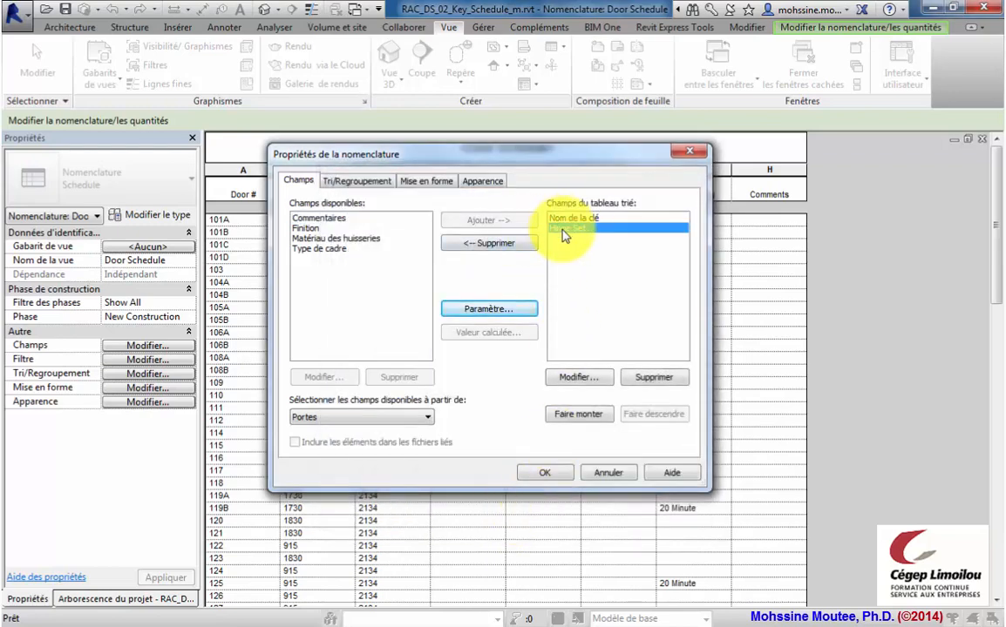
Step: Add a project parameter named Lock Function with parameter type Texte to the key schedule's fields
{"action": "left_click", "coordinate": [485, 311]}
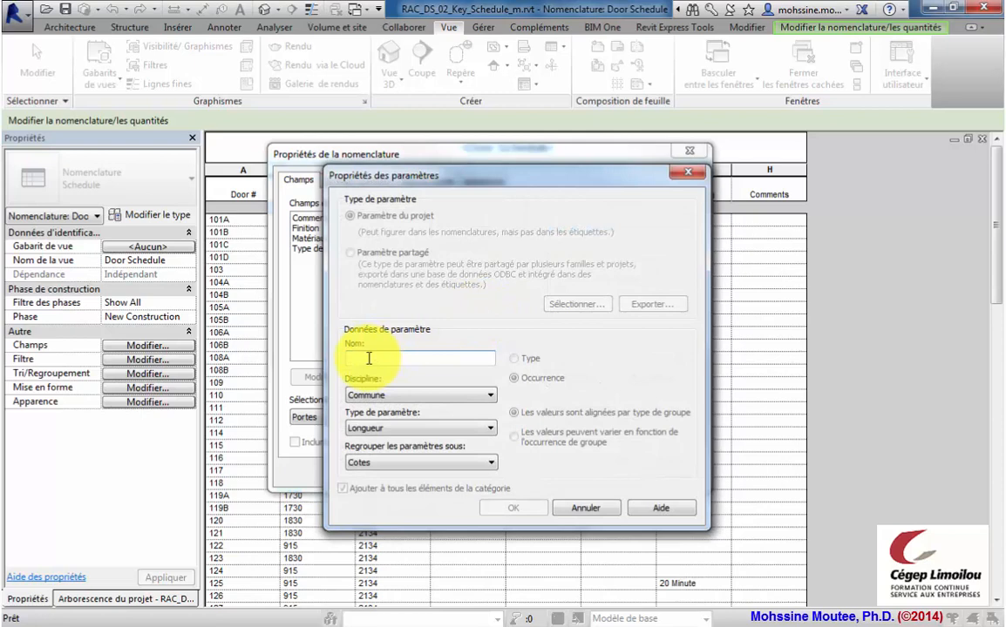
{"action": "type", "text": "Lock Function"}
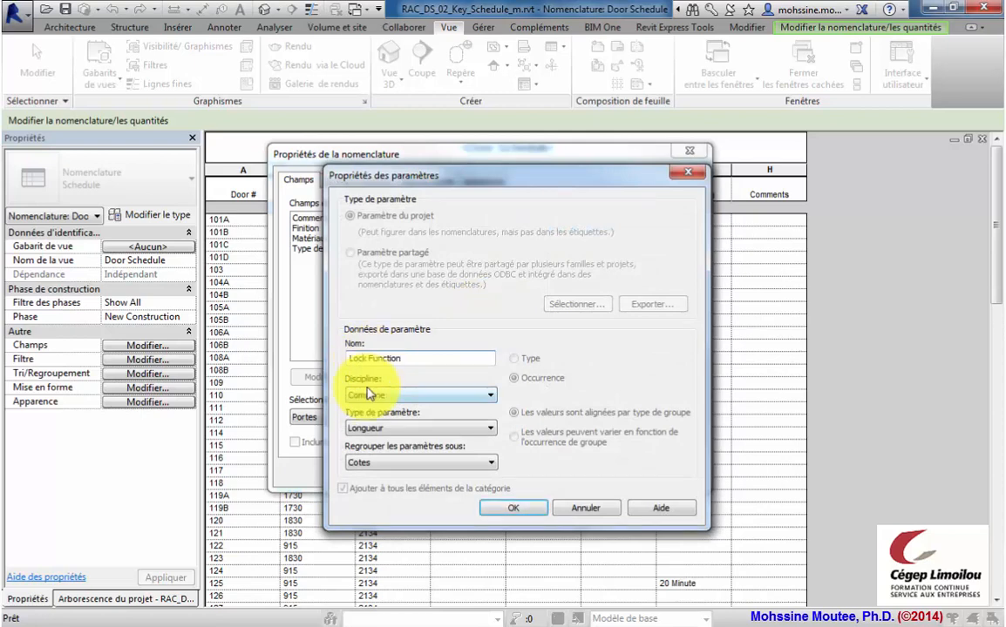
{"action": "key", "text": "Tab"}
{"action": "left_click", "coordinate": [417, 428]}
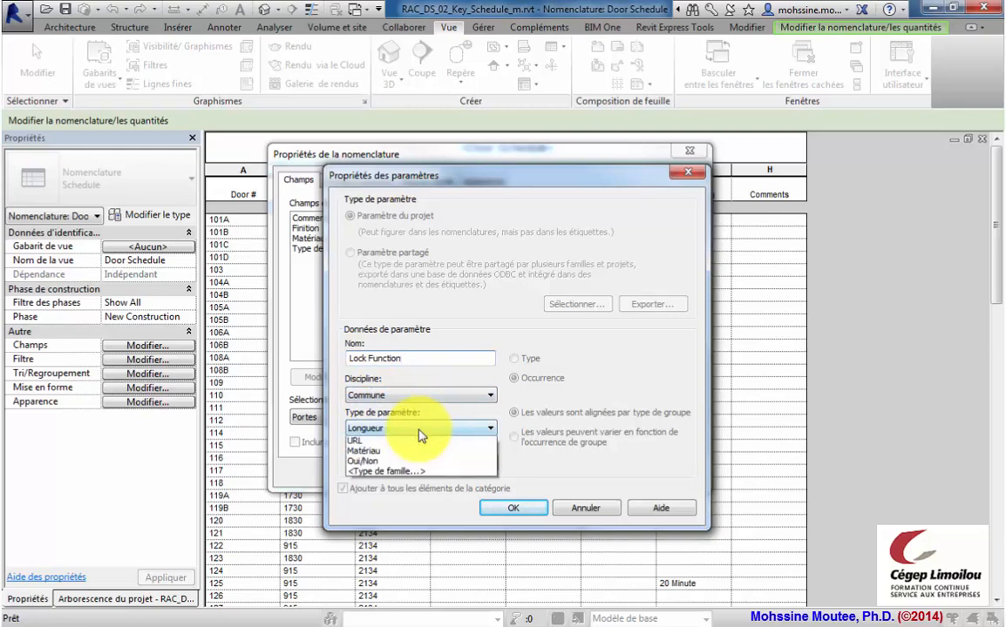
{"action": "left_click", "coordinate": [384, 442]}
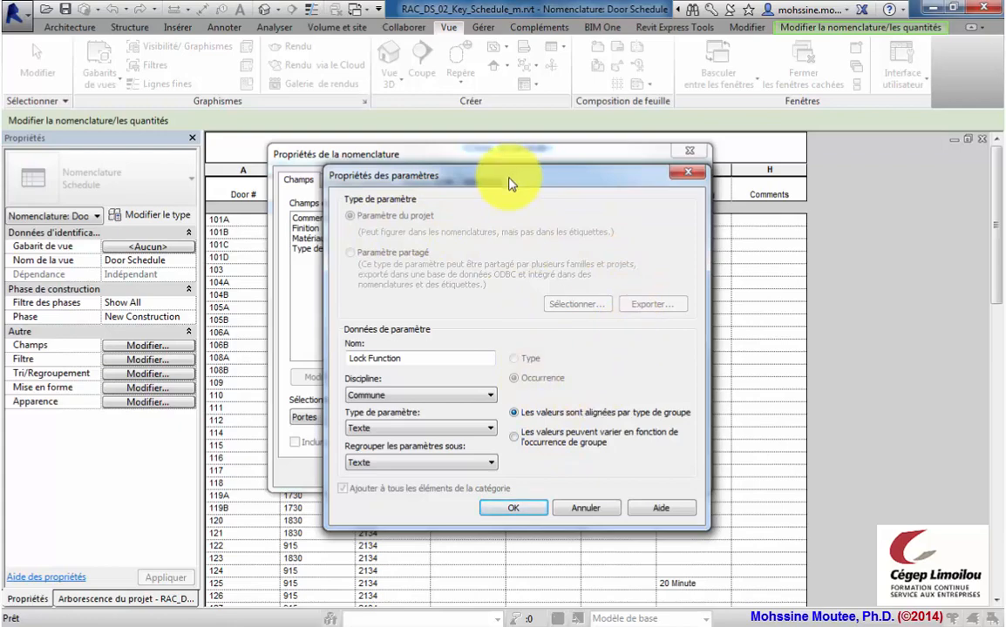
{"action": "left_click_drag", "start_coordinate": [523, 183], "coordinate": [746, 249]}
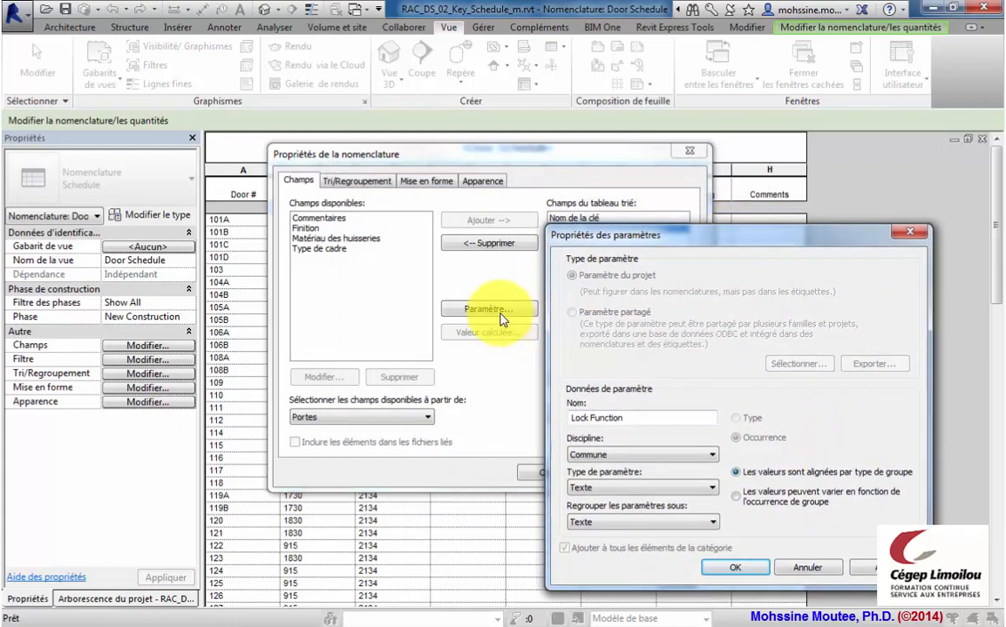
{"action": "left_click_drag", "start_coordinate": [671, 235], "coordinate": [493, 154]}
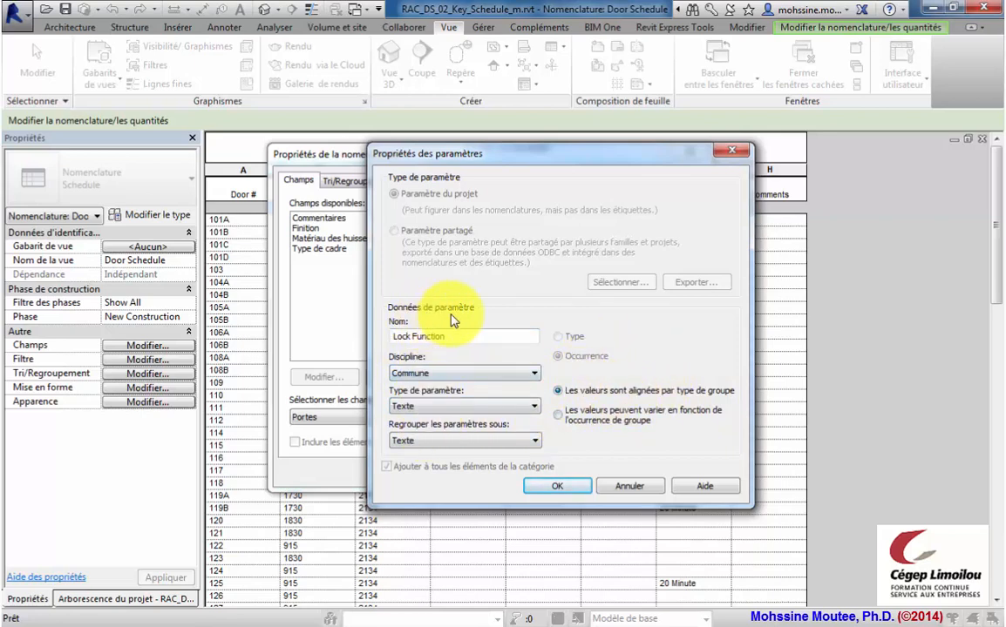
{"action": "left_click", "coordinate": [557, 486]}
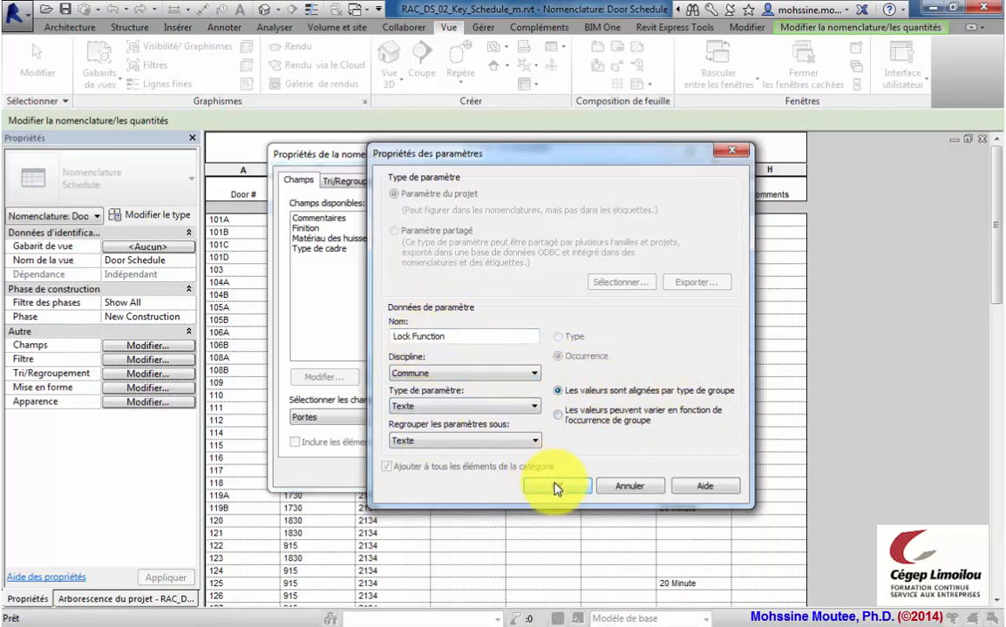
Step: Add a project parameter named Fermeture antipanique with parameter type Oui/Non to the key schedule's fields
{"action": "left_click", "coordinate": [494, 313]}
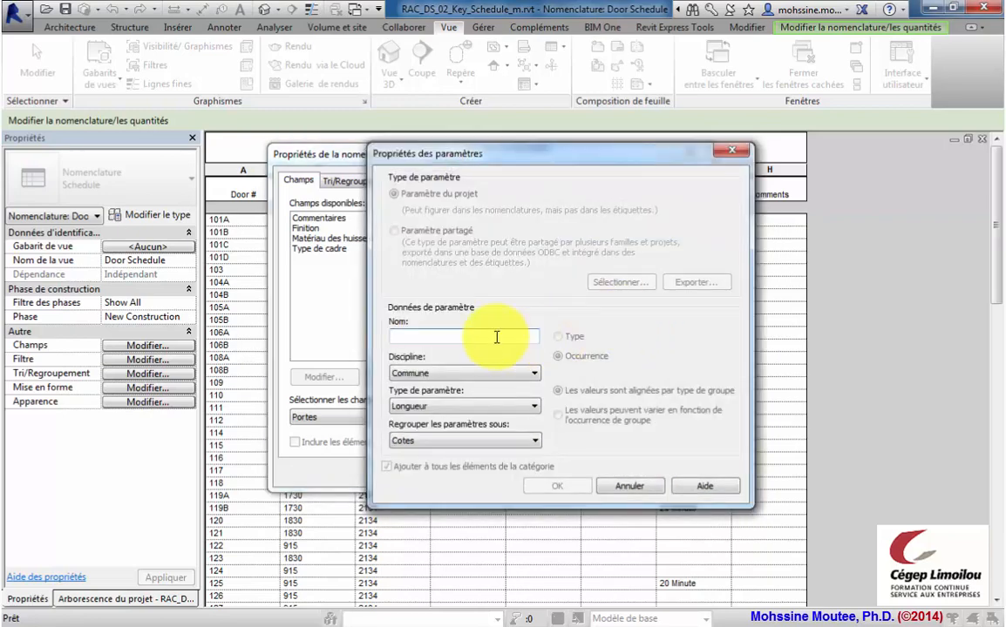
{"action": "type", "text": "Fermeture antipanique"}
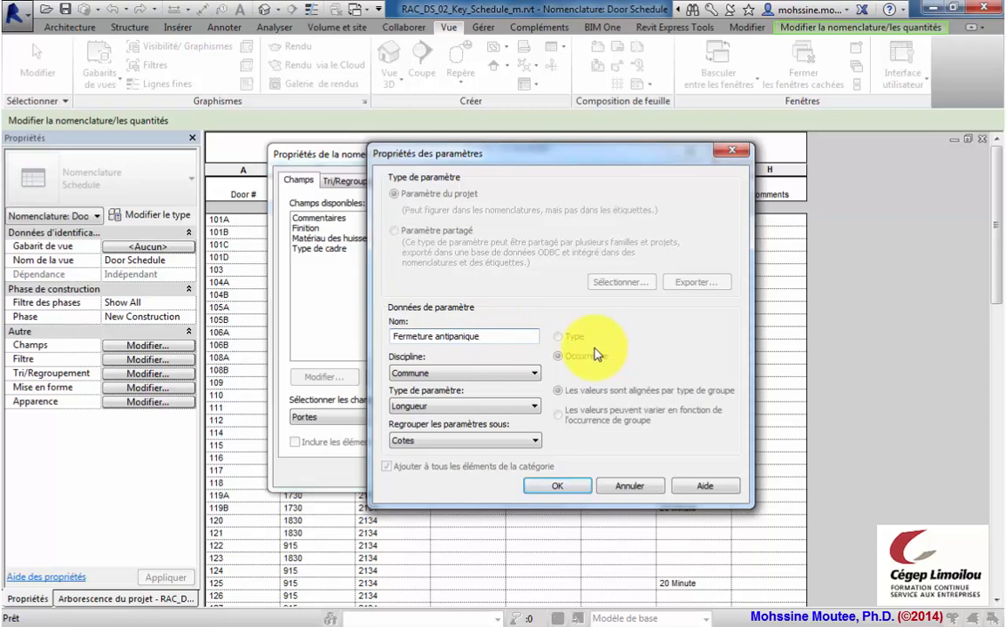
{"action": "left_click", "coordinate": [497, 407]}
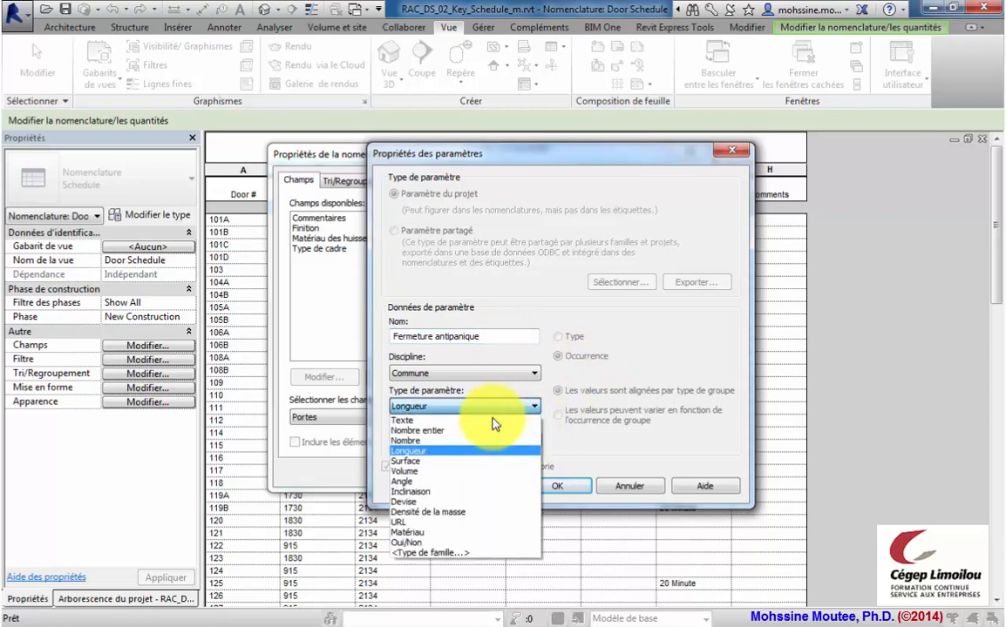
{"action": "left_click", "coordinate": [416, 546]}
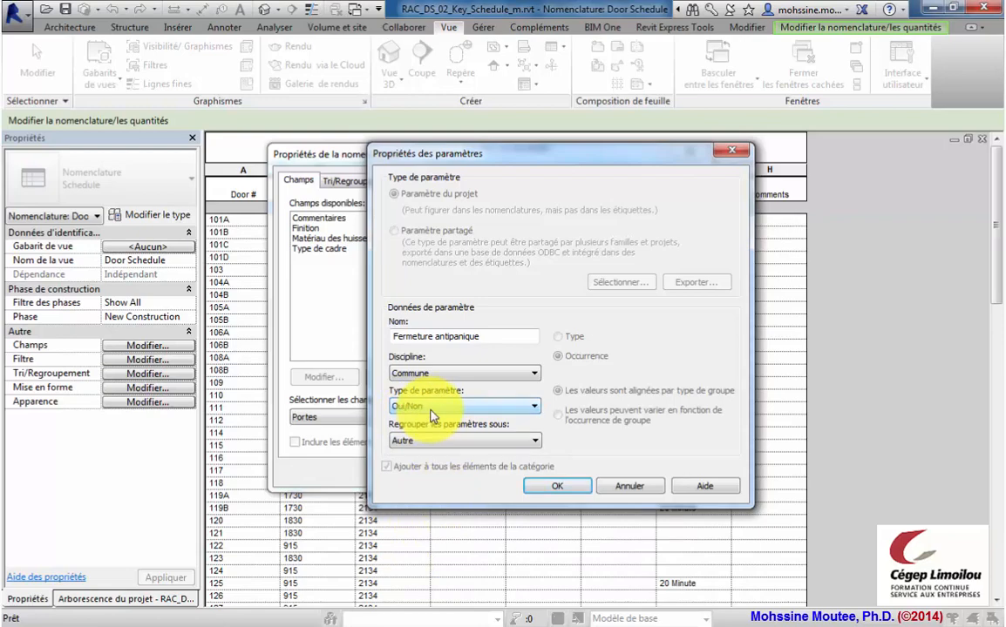
{"action": "left_click", "coordinate": [556, 488]}
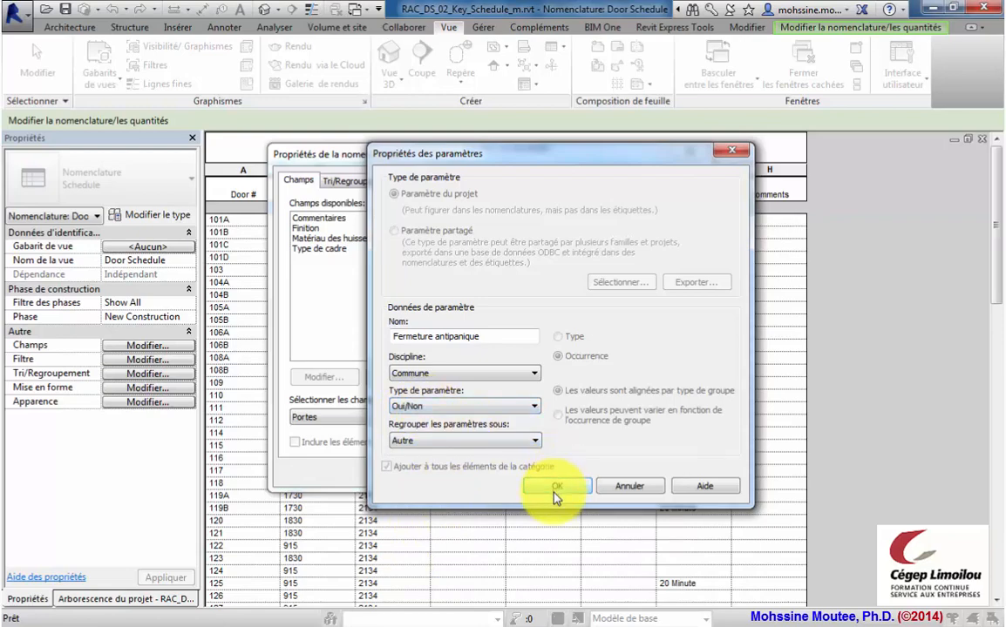
{"action": "left_click", "coordinate": [555, 489]}
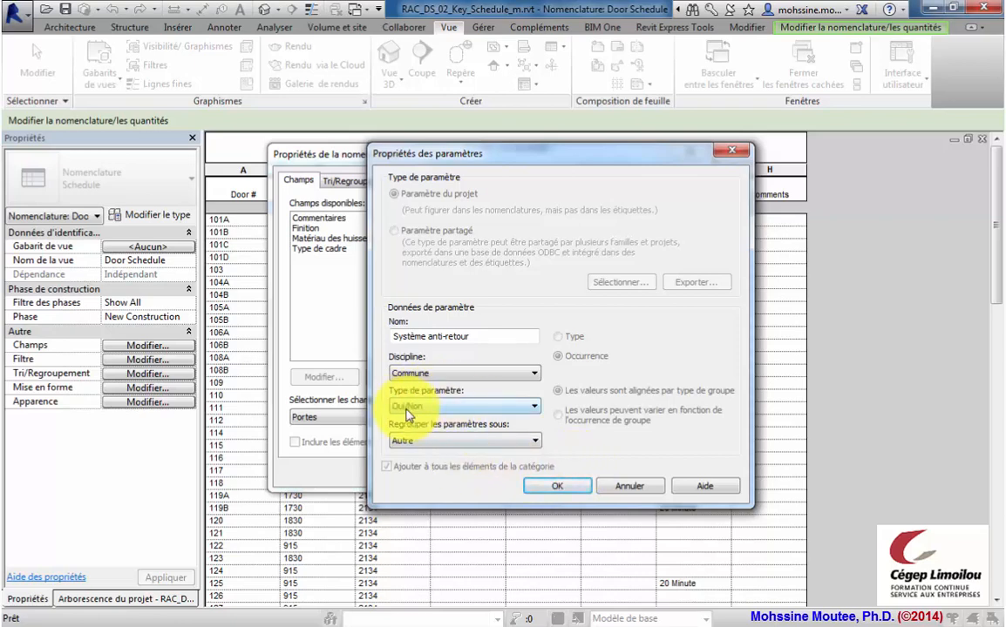
Step: Add the Oui/Non parameter Système anti-retour to the key schedule's fields and select it in the field list
{"action": "left_click", "coordinate": [551, 486]}
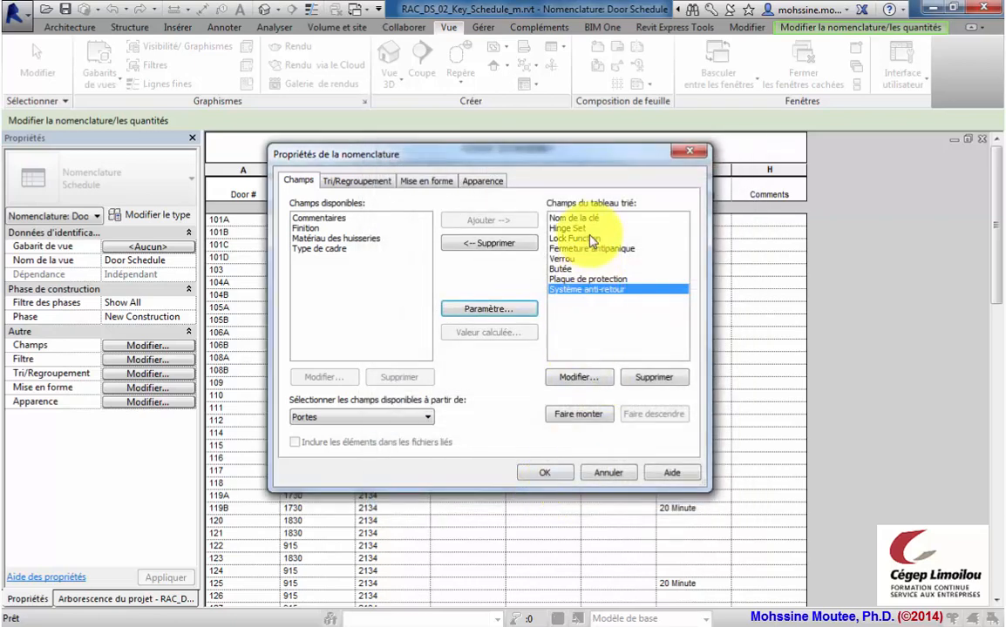
{"action": "left_click", "coordinate": [590, 291]}
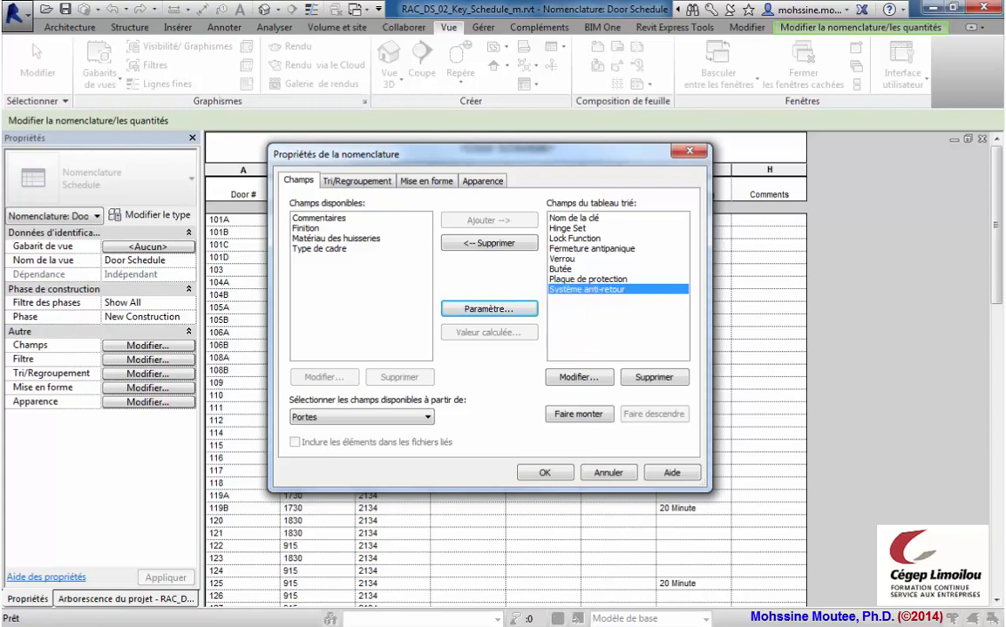
Step: Accept the key schedule's fields and widen the Plaque de protection, Système anti-retour and Fermeture antipanique columns to fit their headings
{"action": "left_click", "coordinate": [545, 471]}
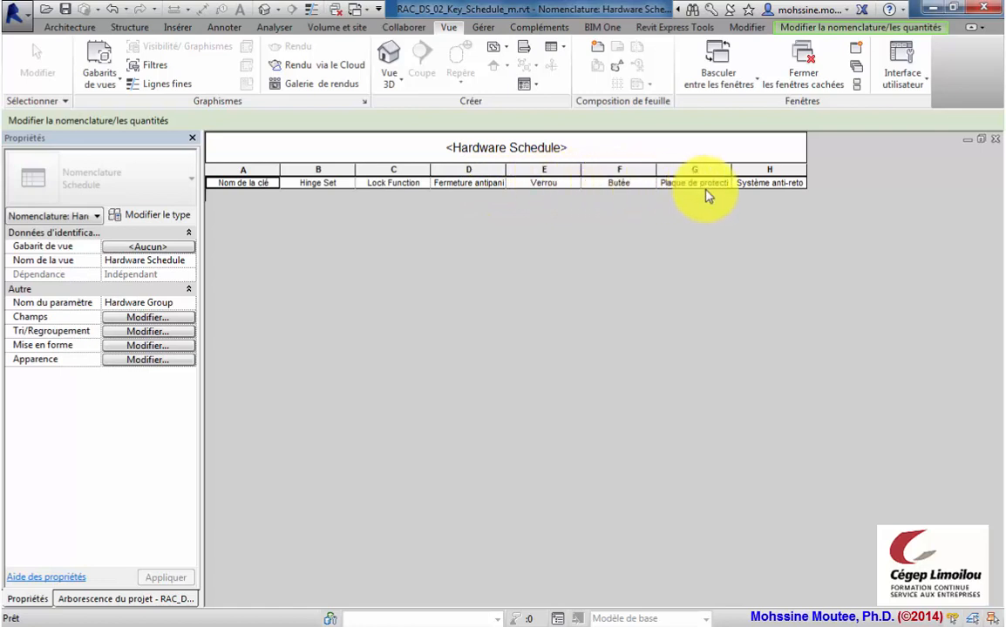
{"action": "left_click_drag", "start_coordinate": [732, 172], "coordinate": [749, 170]}
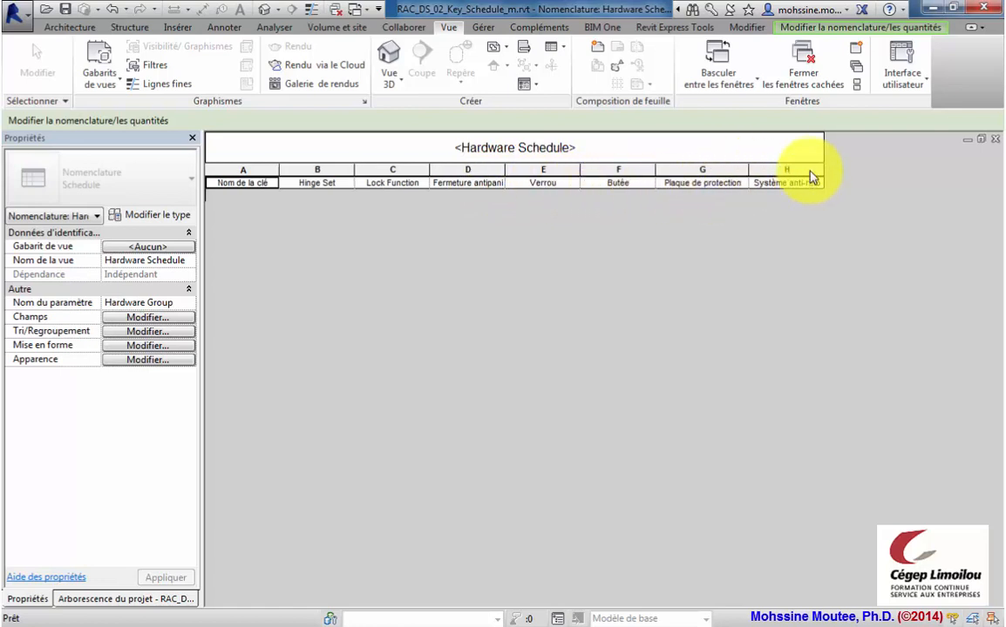
{"action": "left_click_drag", "start_coordinate": [819, 166], "coordinate": [866, 166]}
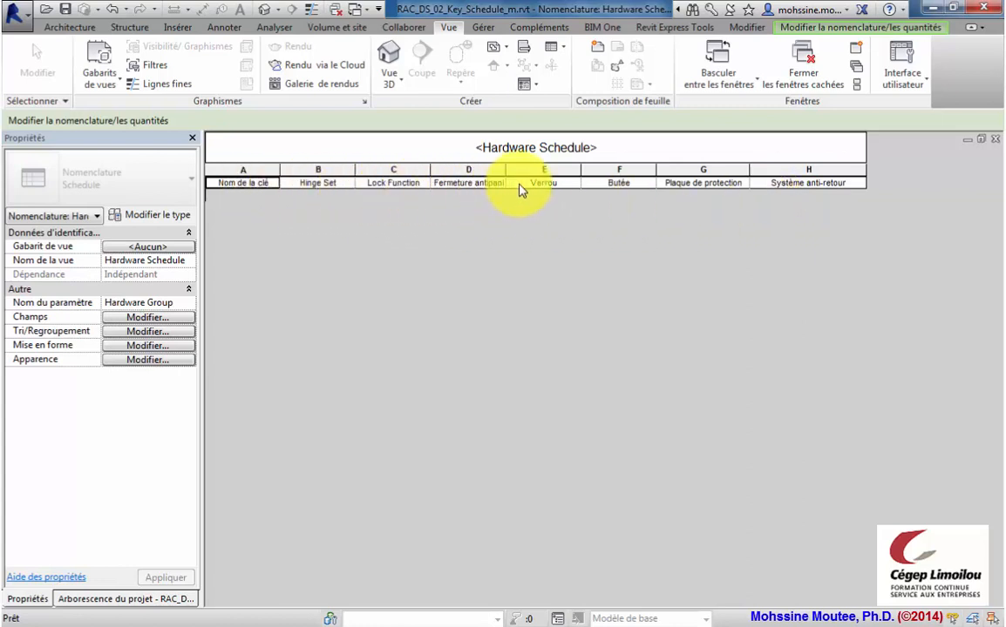
{"action": "left_click_drag", "start_coordinate": [505, 169], "coordinate": [526, 166]}
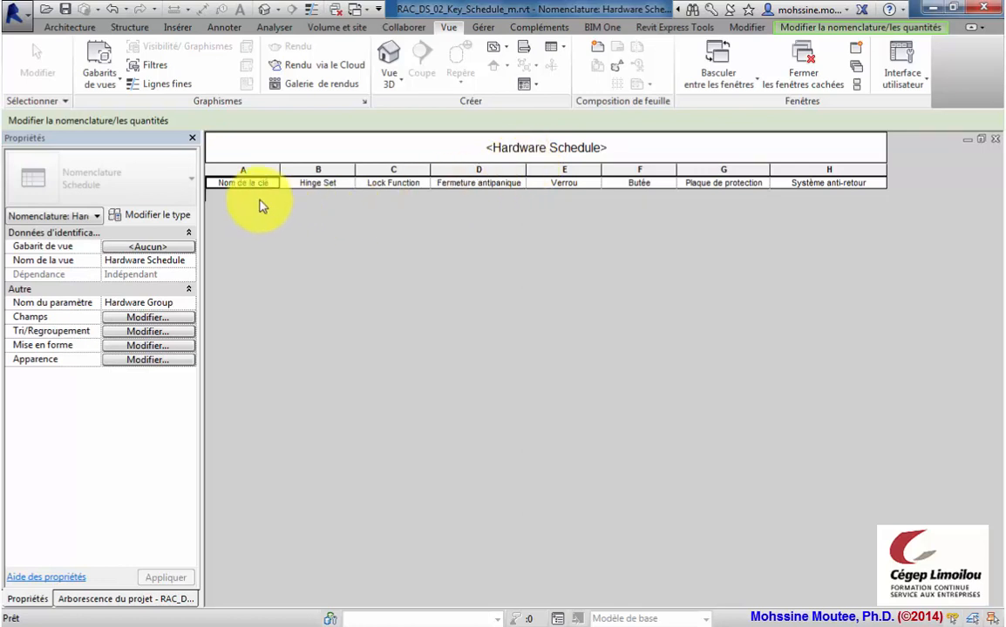
Step: Insert a data row for key 1 with Hinge Set 3 Butt and Lock Function Classroom Lock
{"action": "left_click", "coordinate": [812, 31]}
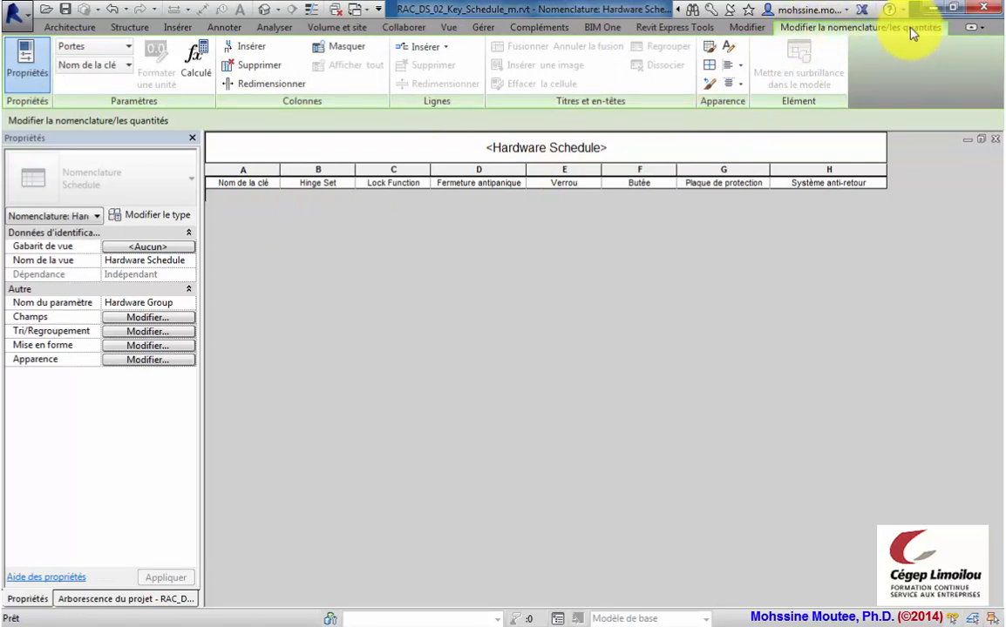
{"action": "left_click", "coordinate": [444, 53]}
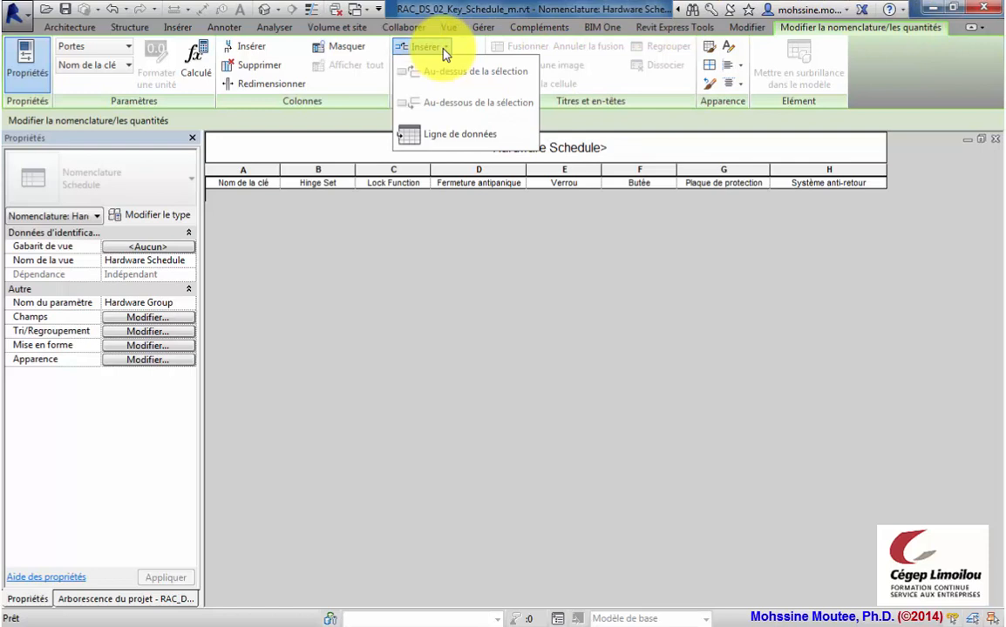
{"action": "left_click", "coordinate": [434, 136]}
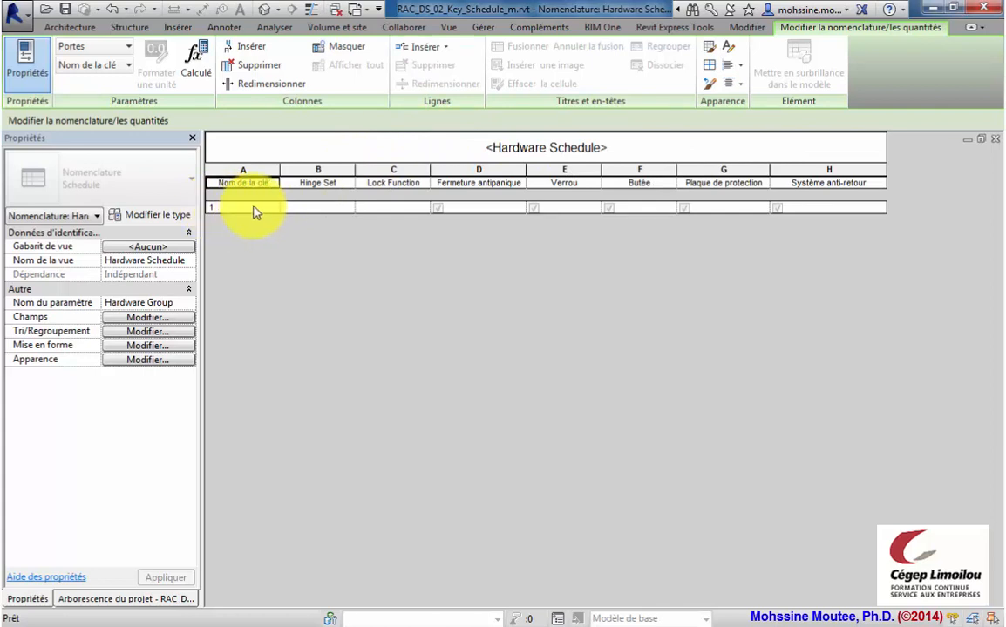
{"action": "left_click", "coordinate": [347, 210]}
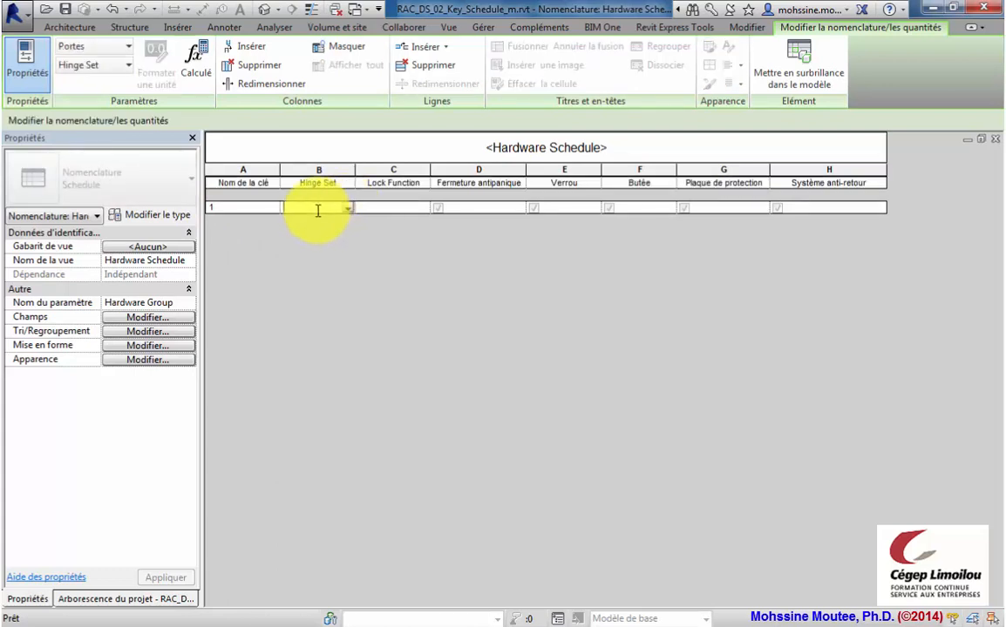
{"action": "type", "text": "3 Butt"}
{"action": "left_click", "coordinate": [386, 213]}
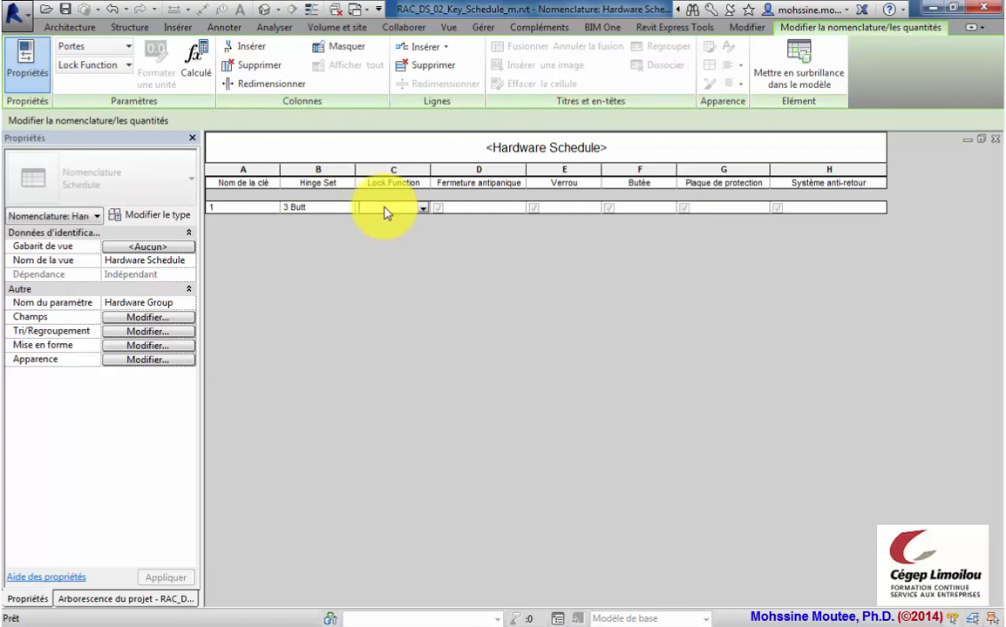
{"action": "type", "text": "Classroom Lock"}
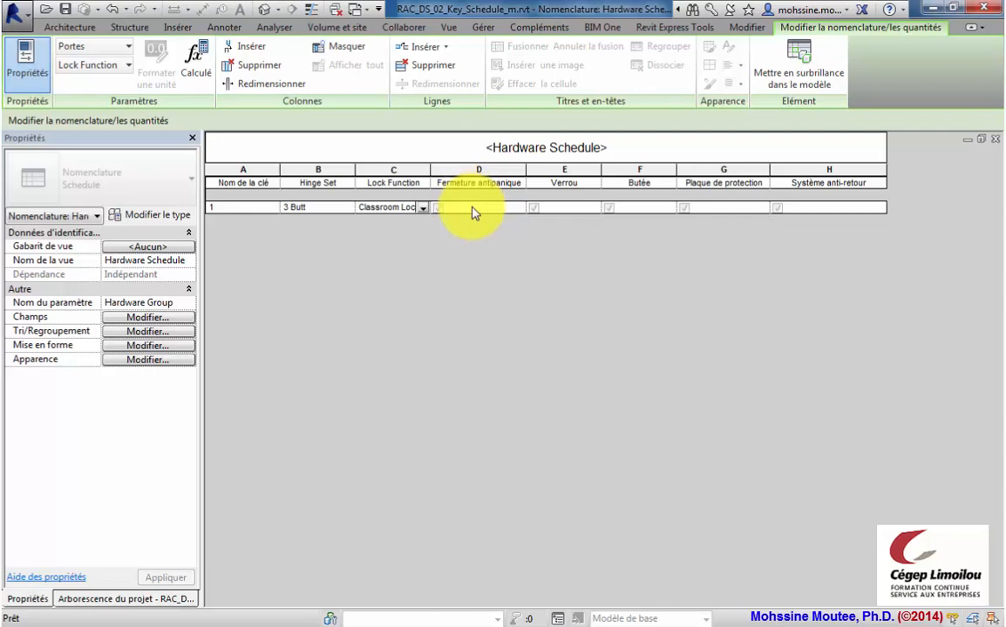
Step: Set Fermeture antipanique, Verrou and Système anti-retour to unchecked for key 1
{"action": "left_click", "coordinate": [442, 213]}
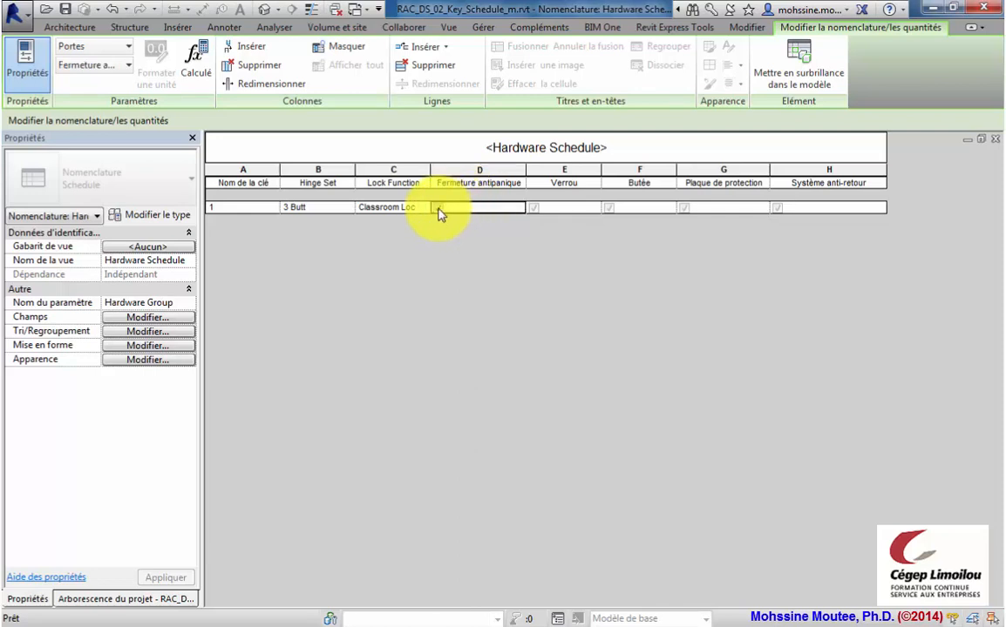
{"action": "left_click", "coordinate": [438, 209]}
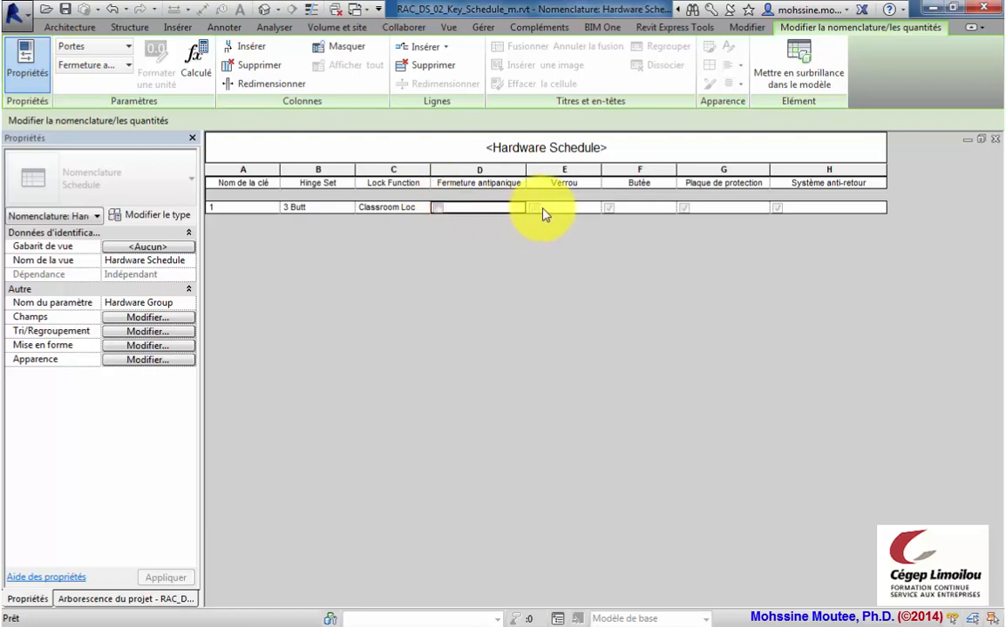
{"action": "left_click", "coordinate": [542, 211]}
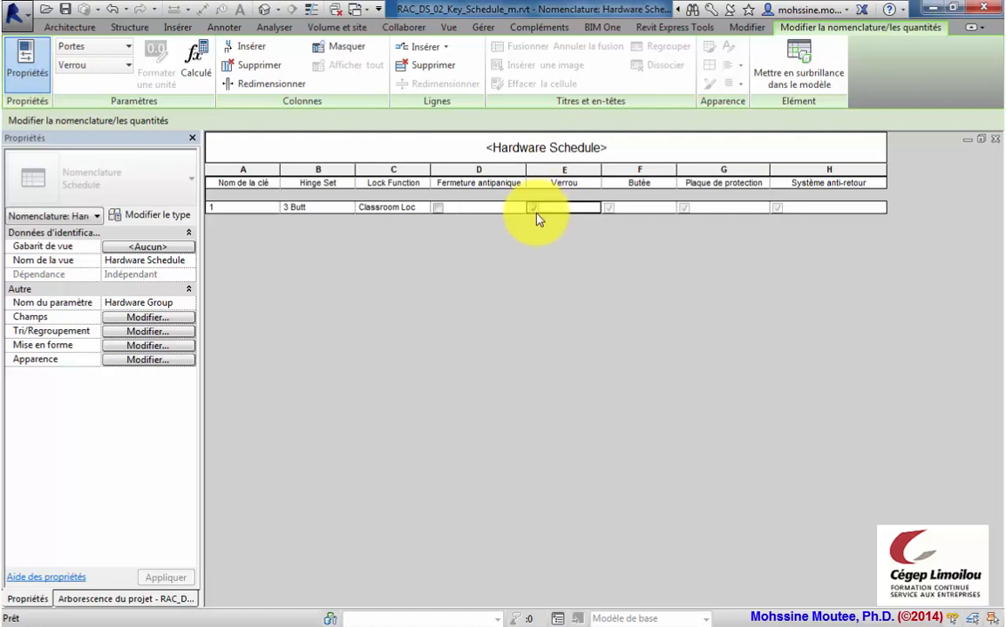
{"action": "left_click", "coordinate": [531, 209]}
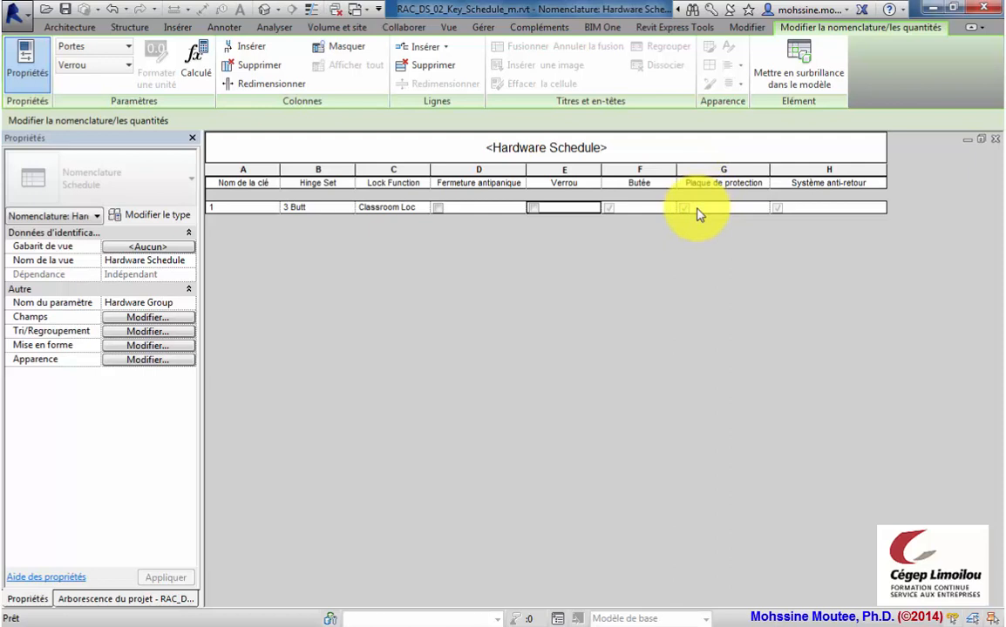
{"action": "left_click", "coordinate": [783, 212]}
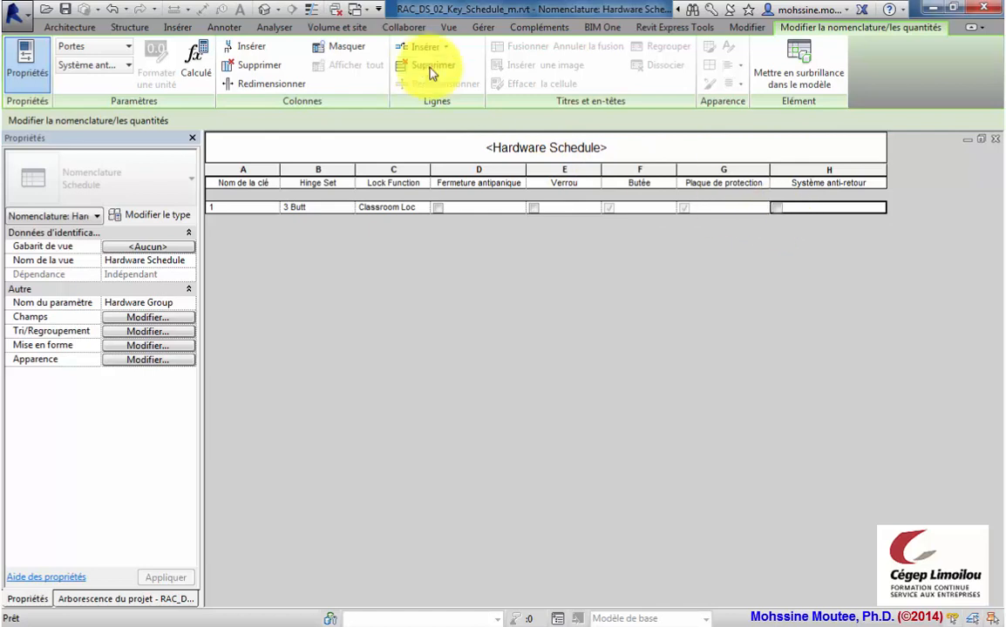
Step: Insert a data row for key 2 with Hinge Set 3 Butt and Lock Function Privacy Lock
{"action": "left_click", "coordinate": [445, 47]}
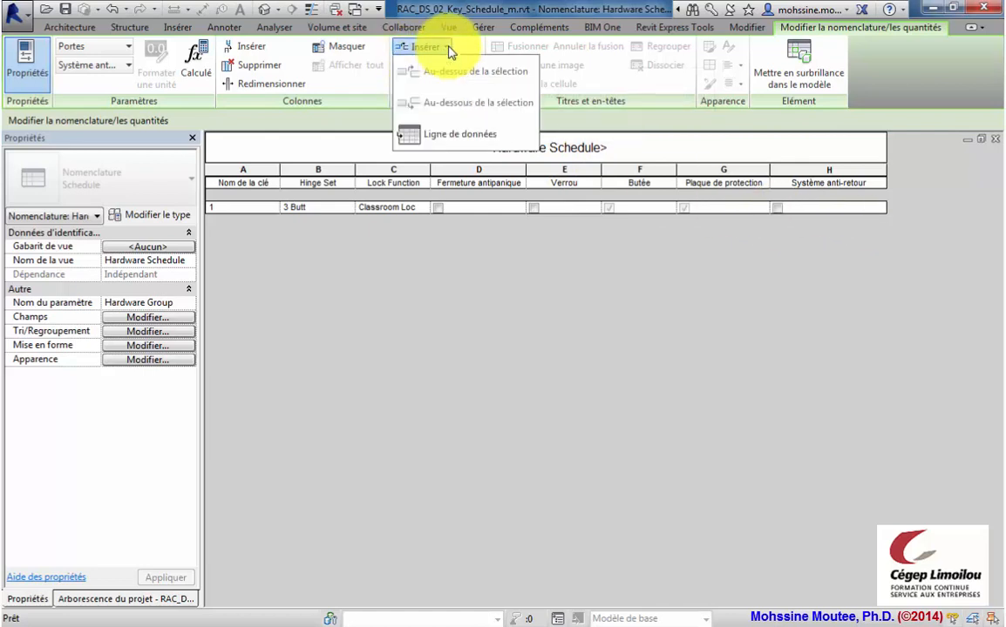
{"action": "left_click", "coordinate": [452, 131]}
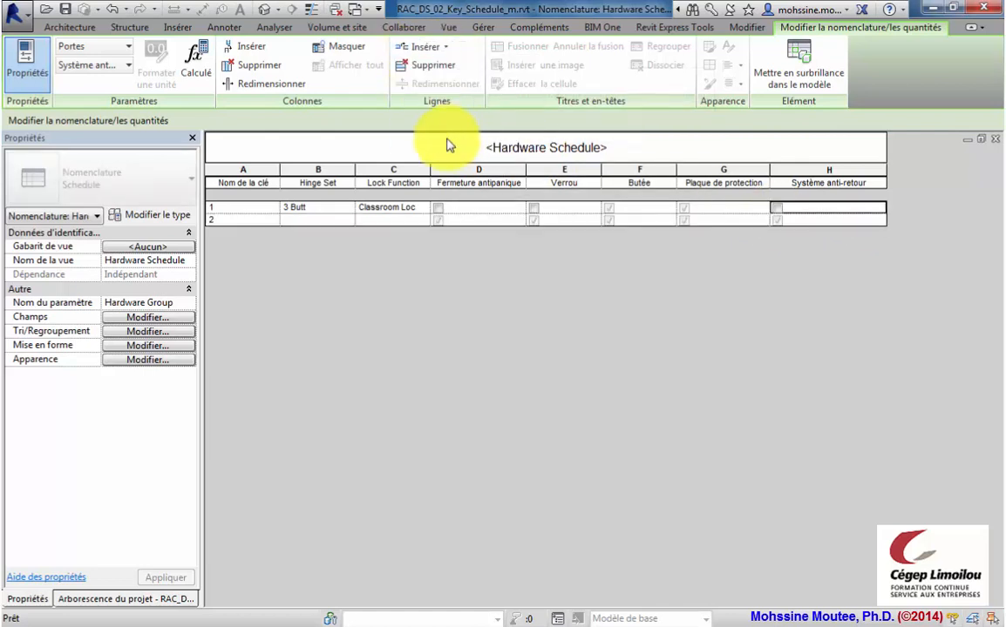
{"action": "left_click", "coordinate": [332, 219]}
{"action": "left_click", "coordinate": [348, 222]}
{"action": "left_click", "coordinate": [298, 233]}
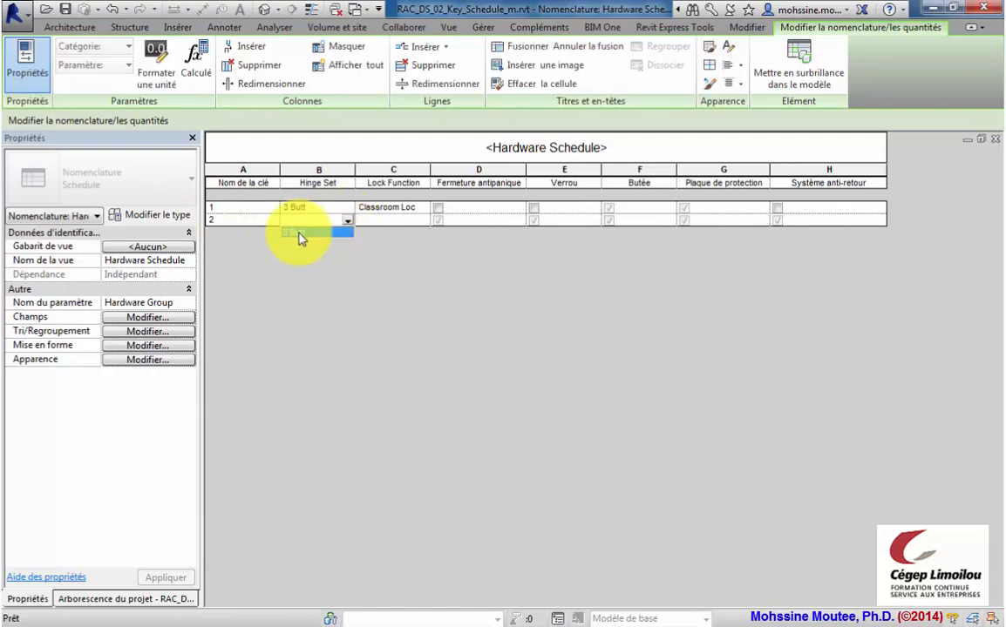
{"action": "left_click", "coordinate": [394, 221]}
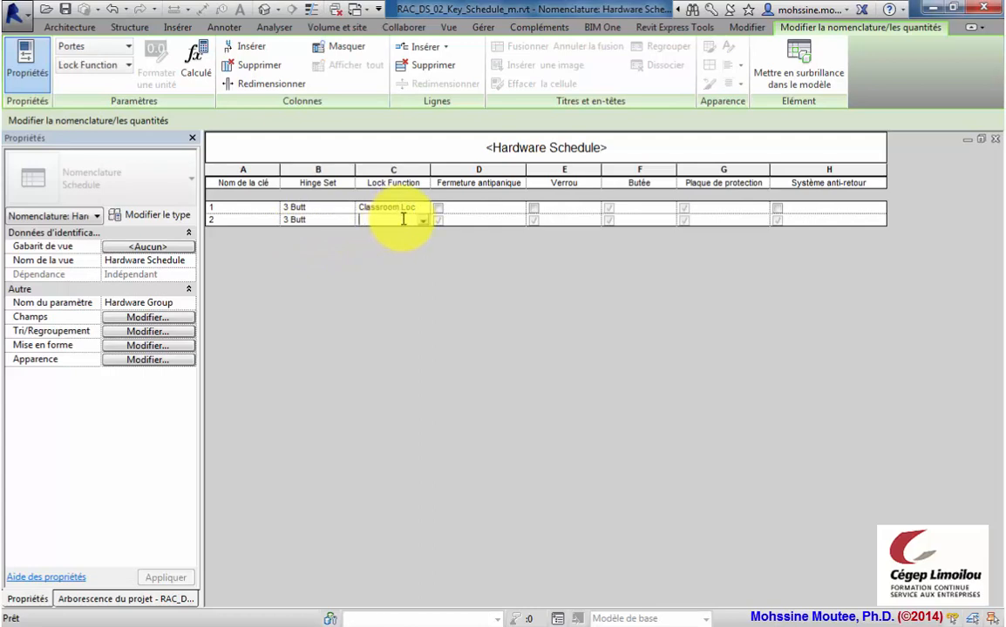
{"action": "type", "text": "Privacy Lock"}
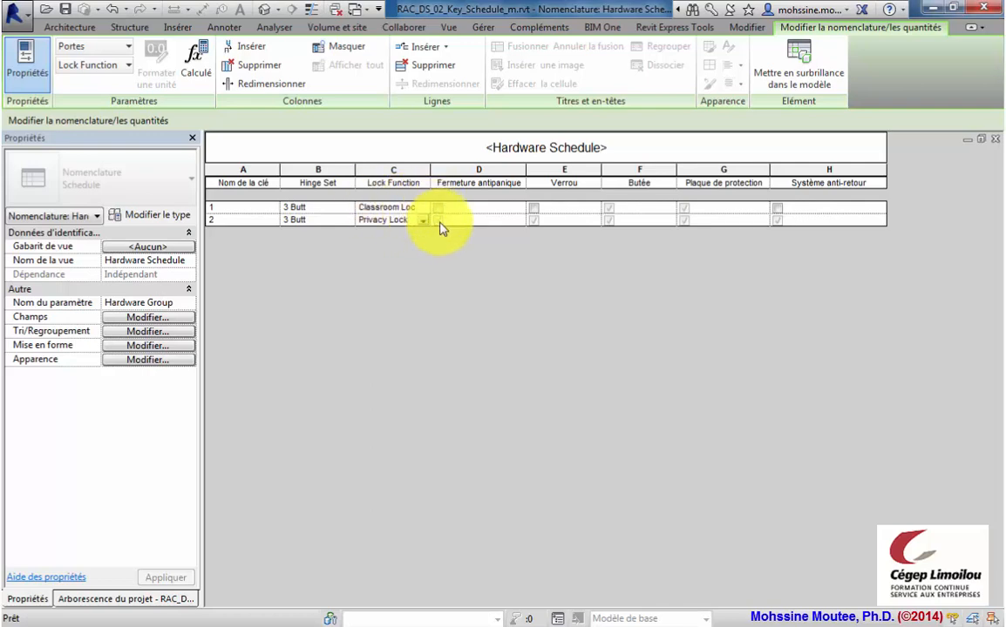
Step: Set Fermeture antipanique, Verrou and Système anti-retour to unchecked for key 2
{"action": "left_click", "coordinate": [440, 224]}
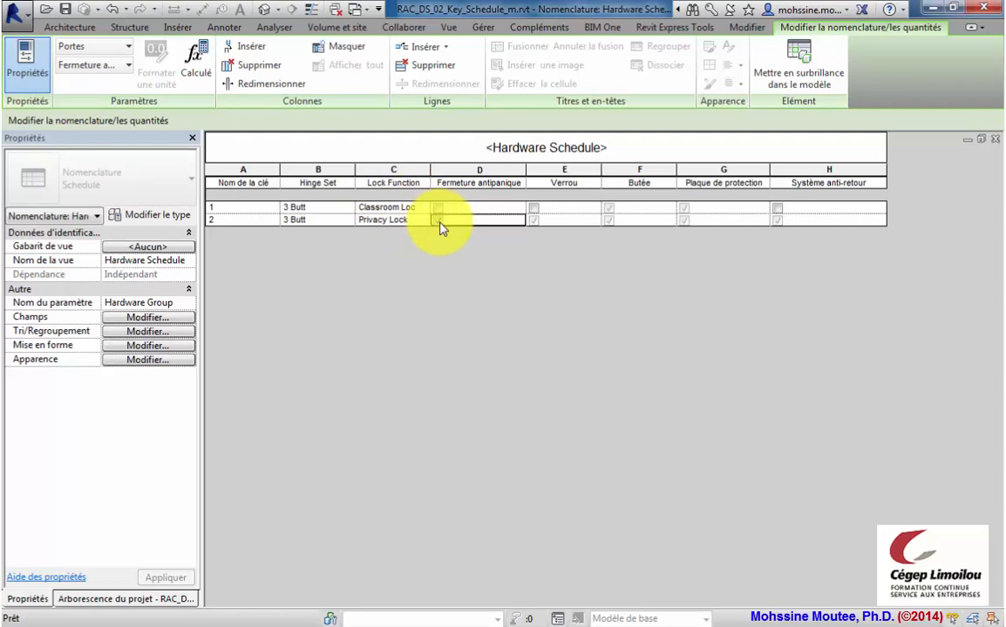
{"action": "left_click", "coordinate": [540, 222]}
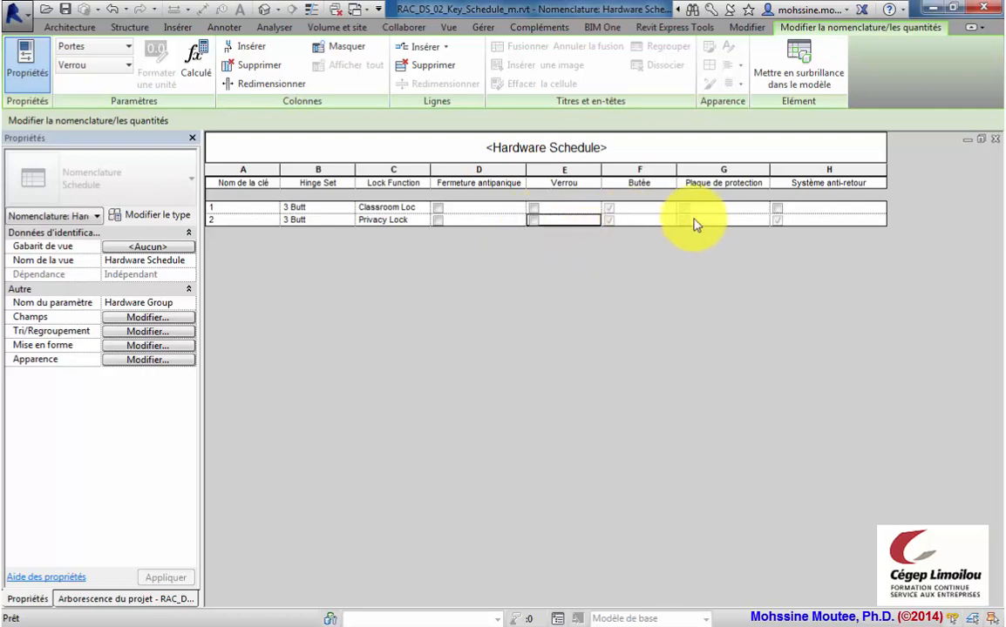
{"action": "left_click", "coordinate": [781, 221]}
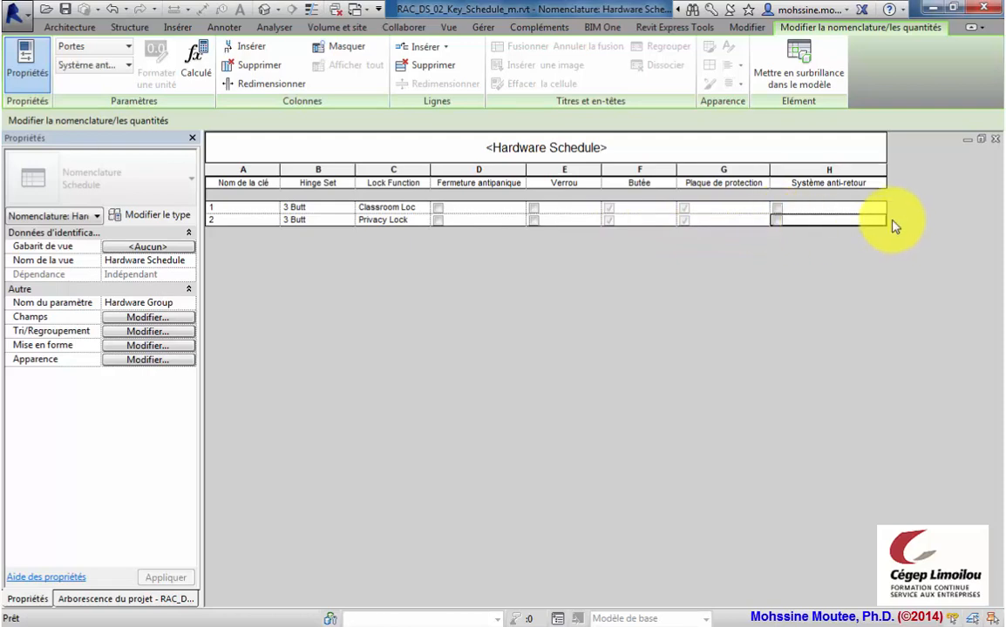
Step: Insert data rows for keys 3 and 4 and set key 3's Hinge Set to 3 Butt
{"action": "left_click", "coordinate": [438, 51]}
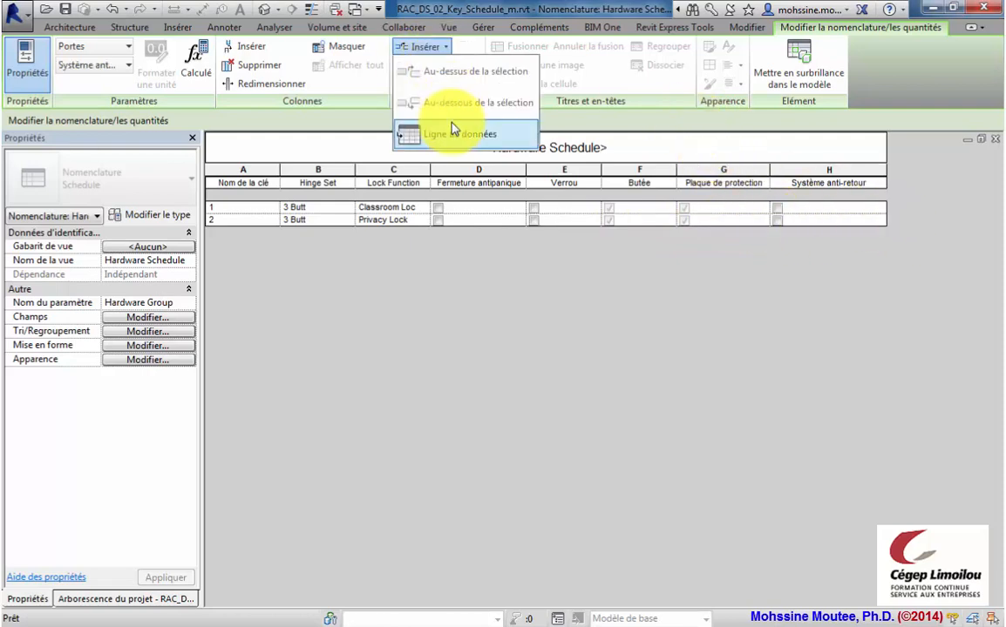
{"action": "left_click", "coordinate": [449, 128]}
{"action": "left_click", "coordinate": [444, 52]}
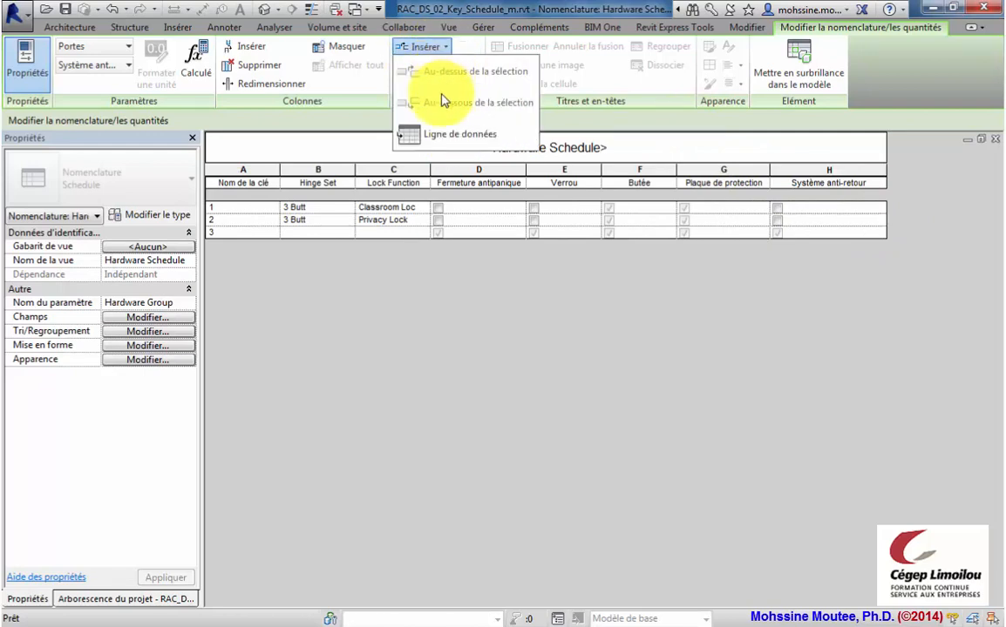
{"action": "left_click", "coordinate": [442, 131]}
{"action": "left_click", "coordinate": [318, 234]}
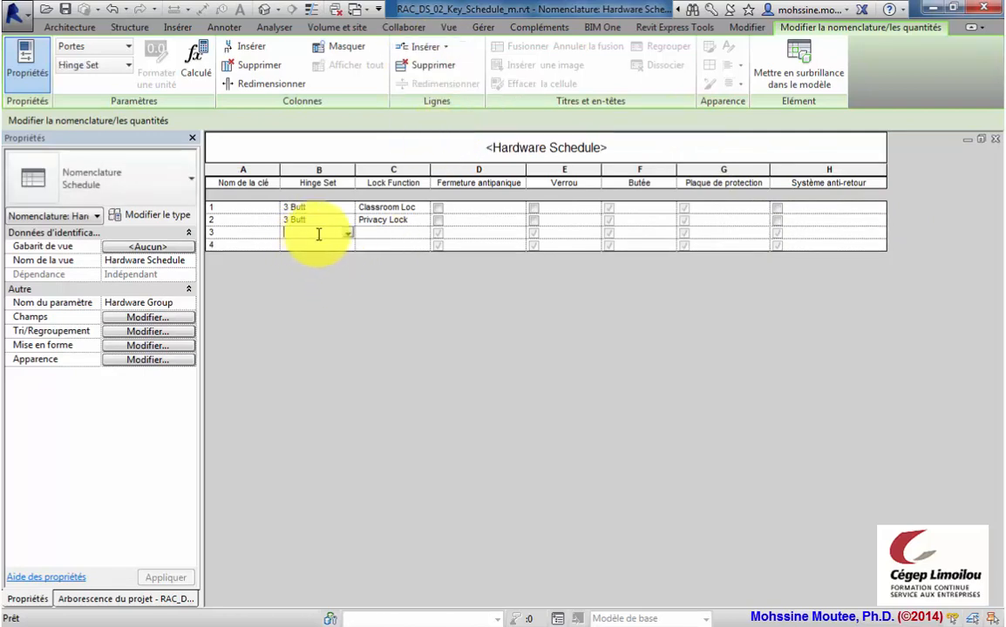
{"action": "left_click", "coordinate": [349, 233]}
{"action": "left_click", "coordinate": [296, 245]}
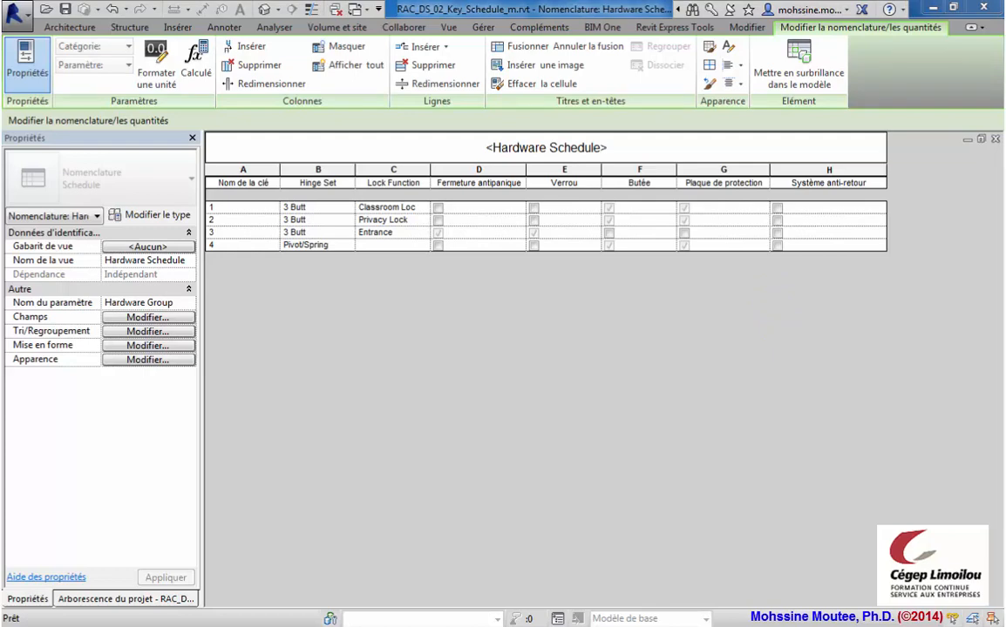
Step: Open the Door Schedule and delete its Operation column
{"action": "left_click", "coordinate": [83, 599]}
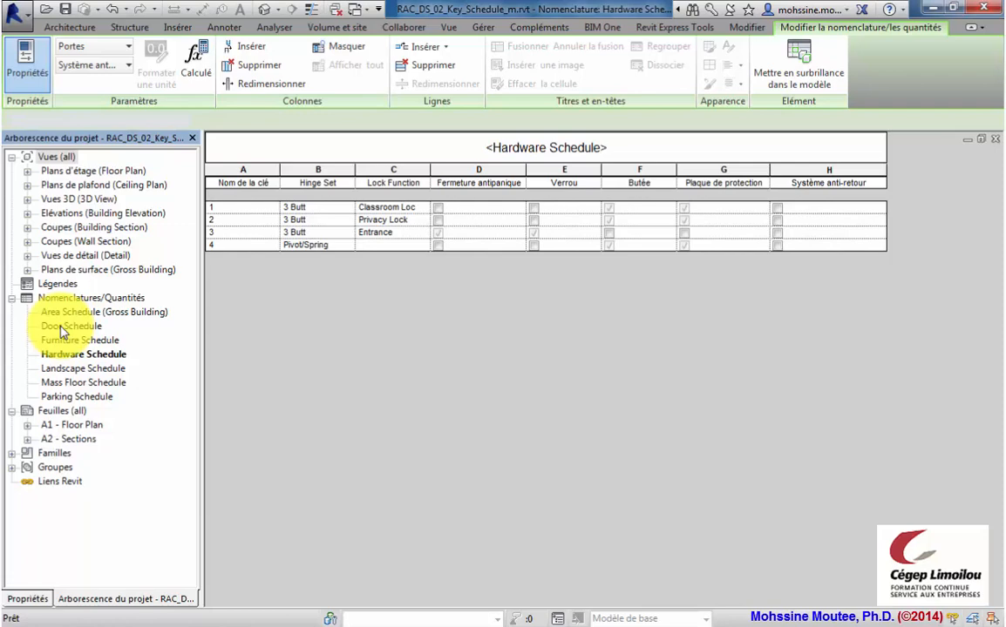
{"action": "double_click", "coordinate": [61, 327]}
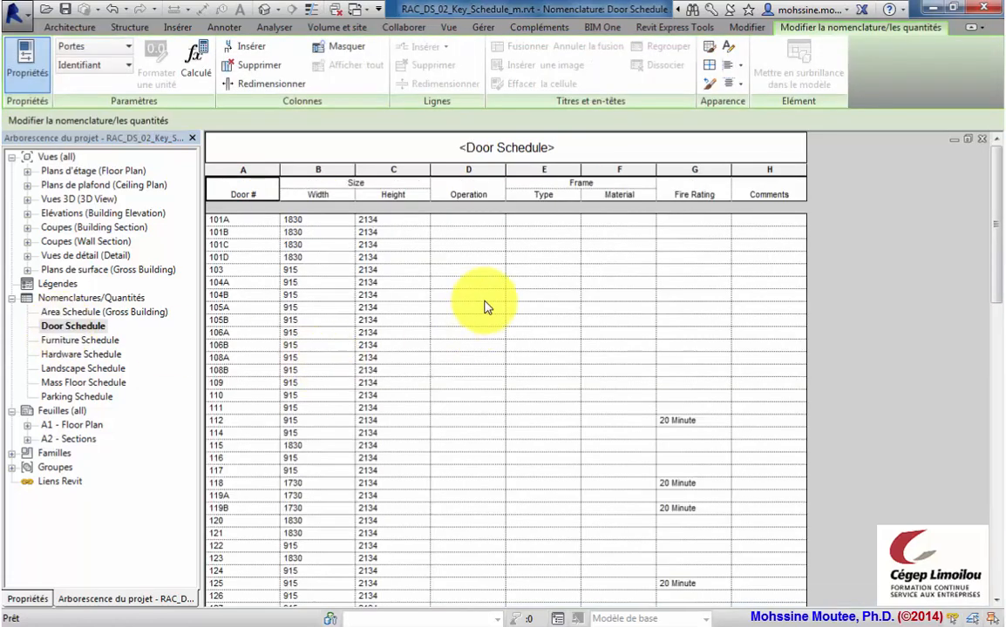
{"action": "left_click", "coordinate": [470, 171]}
{"action": "right_click", "coordinate": [469, 174]}
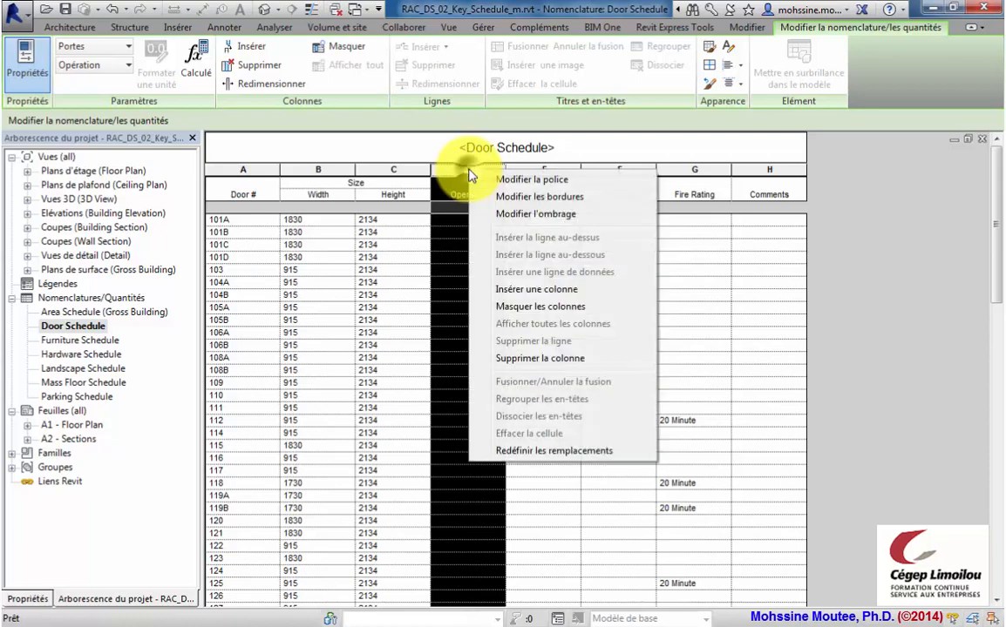
{"action": "left_click", "coordinate": [533, 359]}
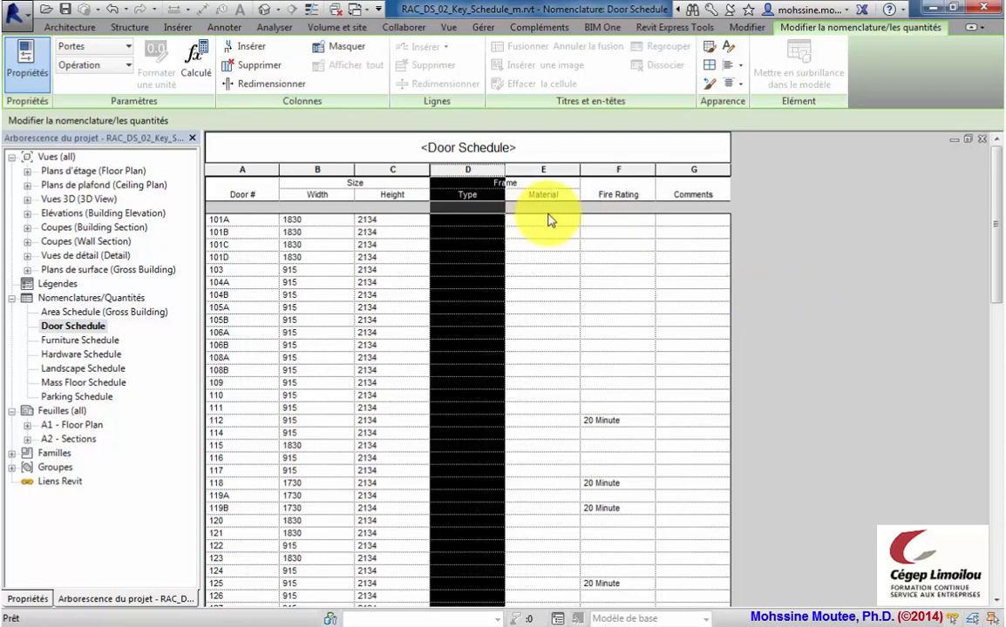
{"action": "left_click", "coordinate": [713, 223]}
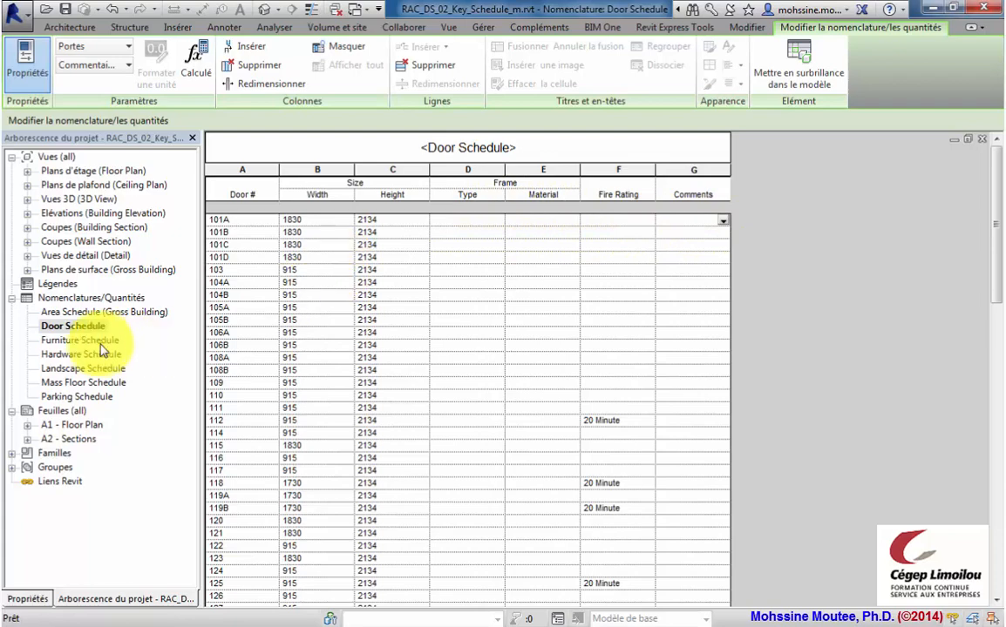
Step: Add the Hardware Group field to the Door Schedule's scheduled fields
{"action": "left_click", "coordinate": [26, 599]}
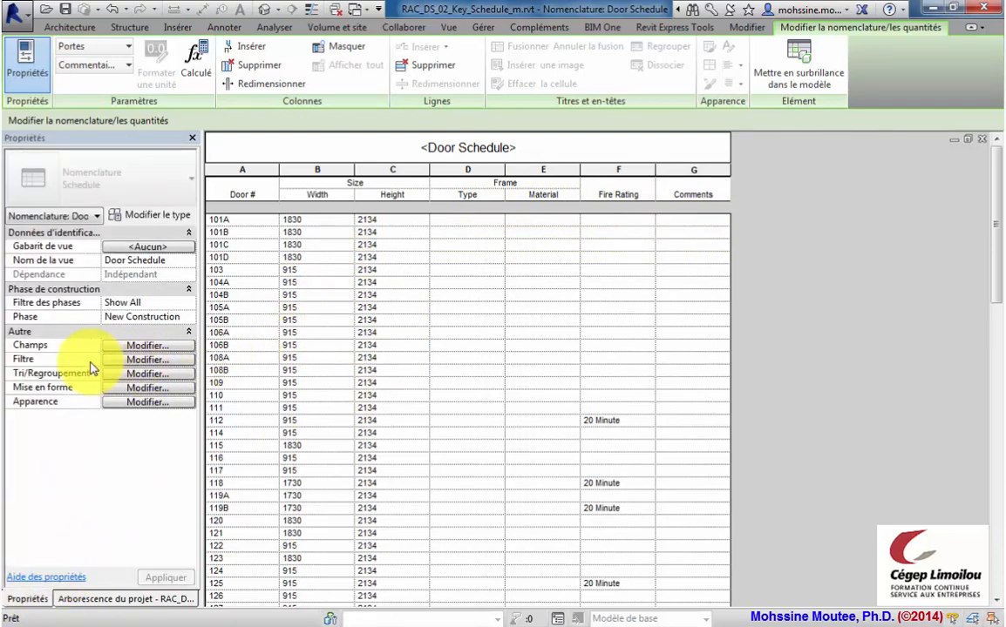
{"action": "left_click", "coordinate": [132, 347]}
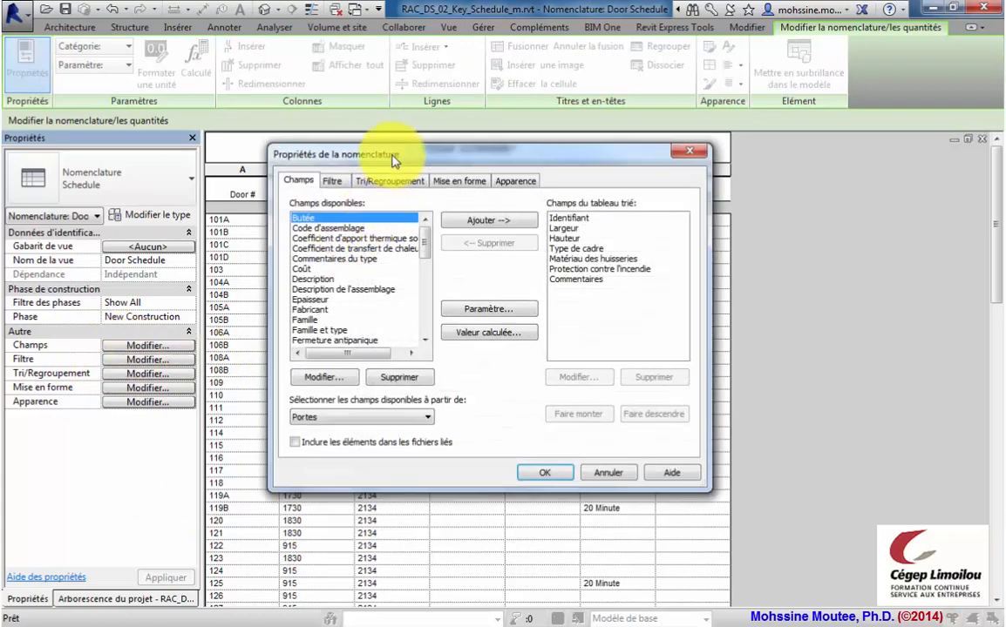
{"action": "left_click_drag", "start_coordinate": [398, 159], "coordinate": [687, 170]}
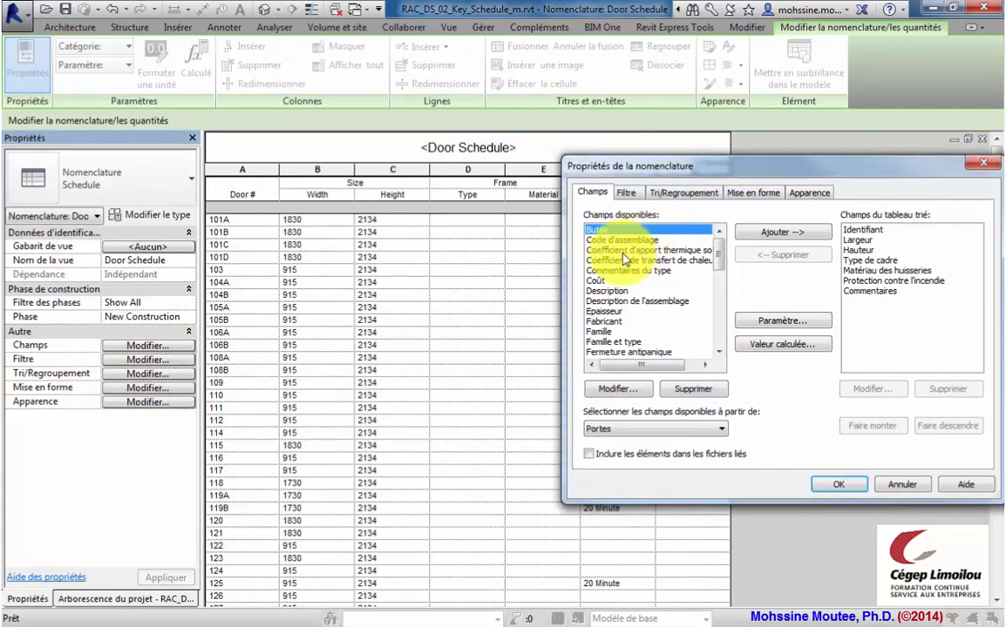
{"action": "left_click_drag", "start_coordinate": [720, 258], "coordinate": [718, 277]}
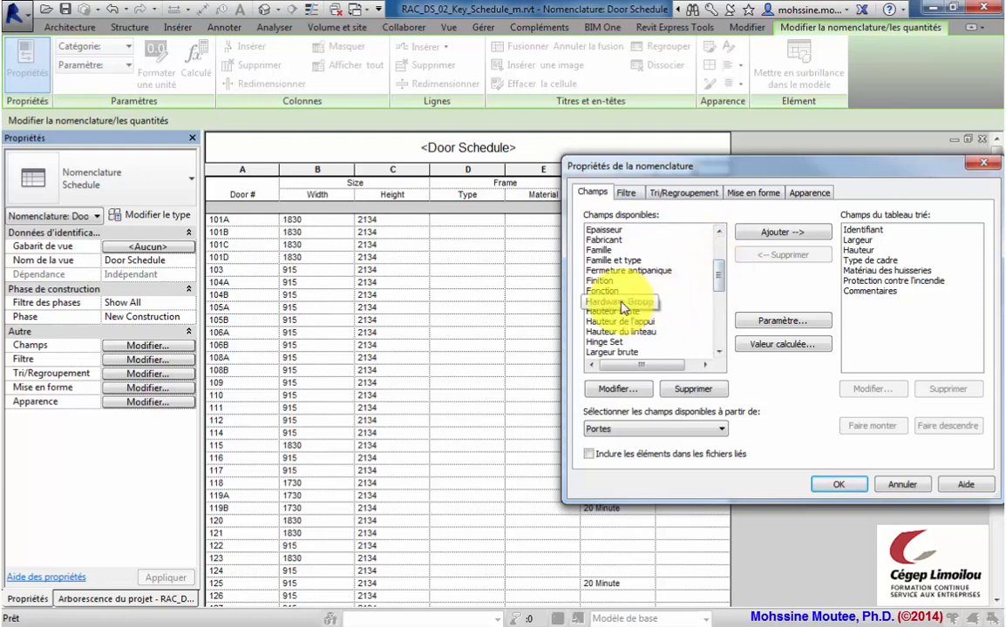
{"action": "left_click", "coordinate": [621, 302]}
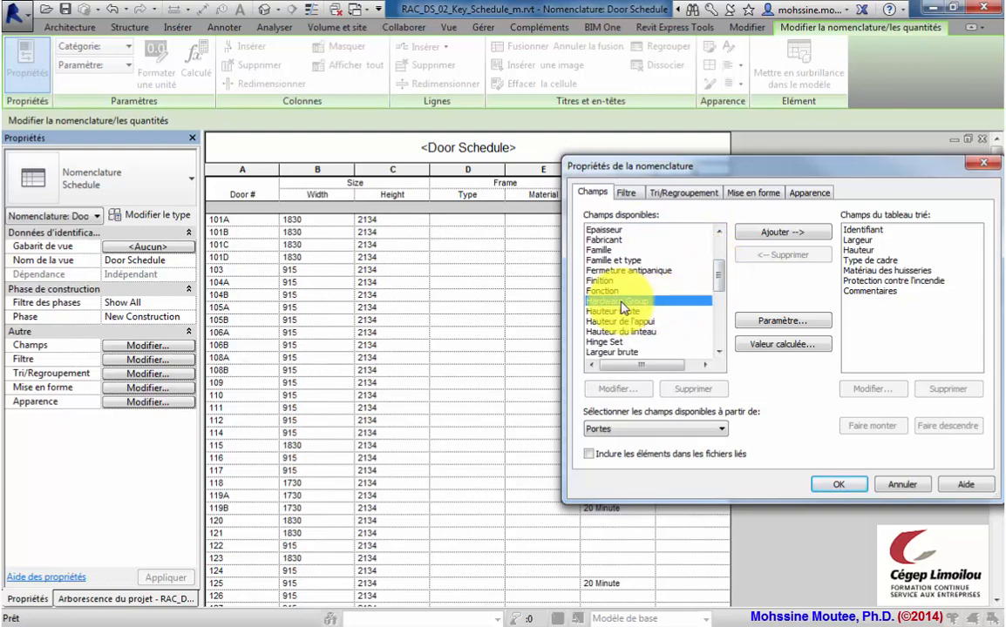
{"action": "left_click", "coordinate": [779, 233]}
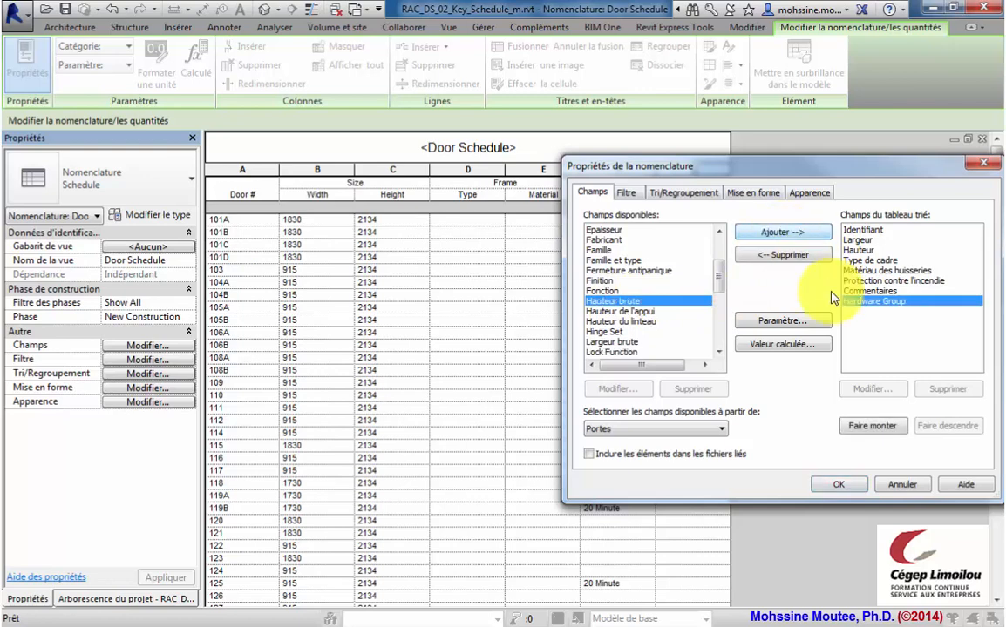
Step: Move the Hardware Group field up so it directly follows Hauteur, and apply the field changes
{"action": "left_click", "coordinate": [872, 427]}
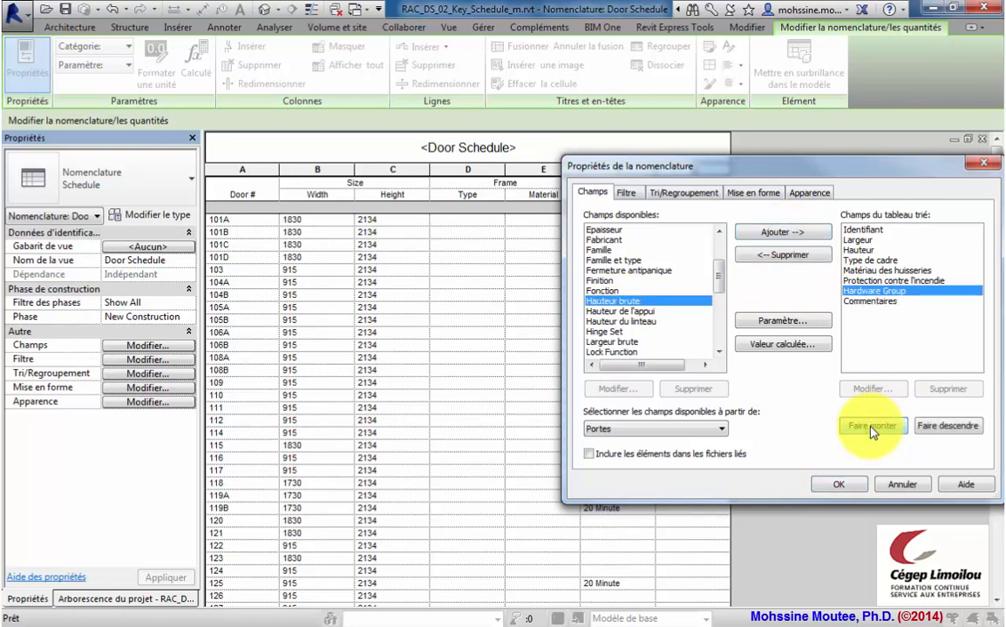
{"action": "left_click", "coordinate": [872, 427]}
{"action": "left_click", "coordinate": [873, 427]}
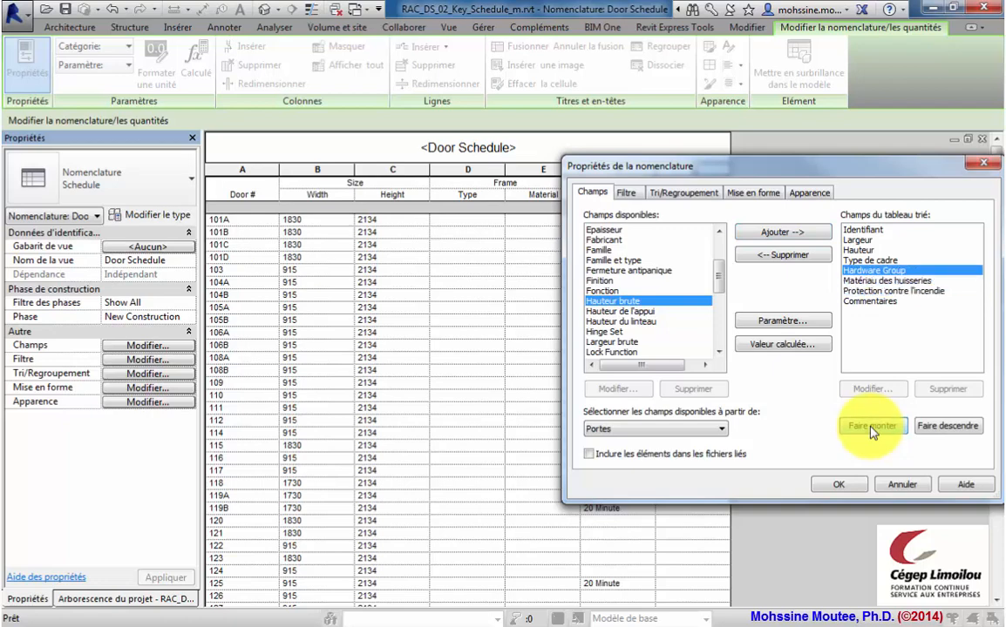
{"action": "left_click", "coordinate": [873, 427]}
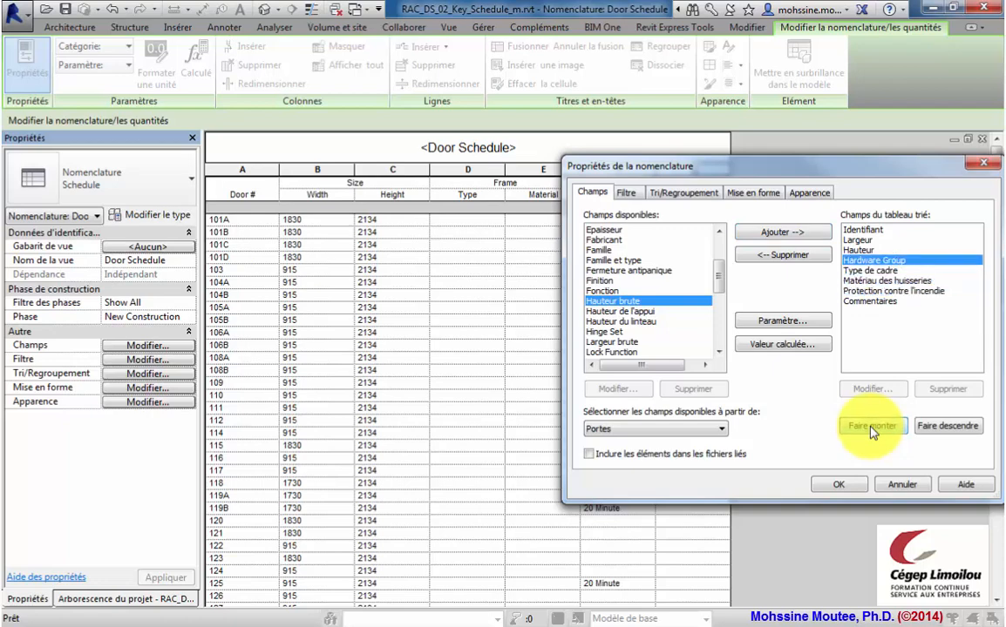
{"action": "left_click", "coordinate": [837, 484]}
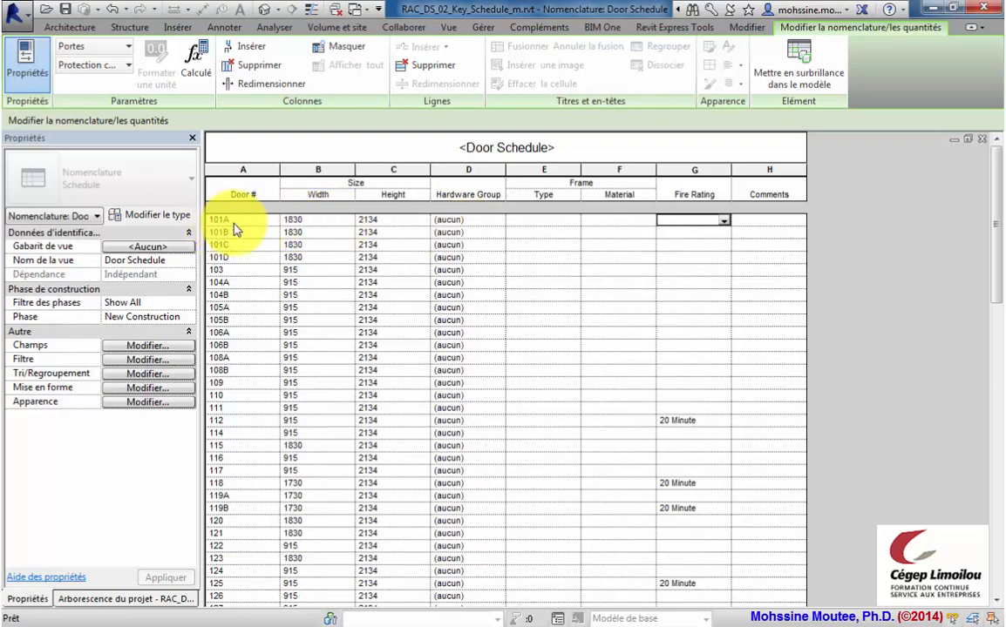
Step: Set door 101A's Hardware Group to 3 in the Door Schedule, and open the Hardware Schedule to review its keys
{"action": "left_click", "coordinate": [493, 221]}
{"action": "left_click", "coordinate": [499, 221]}
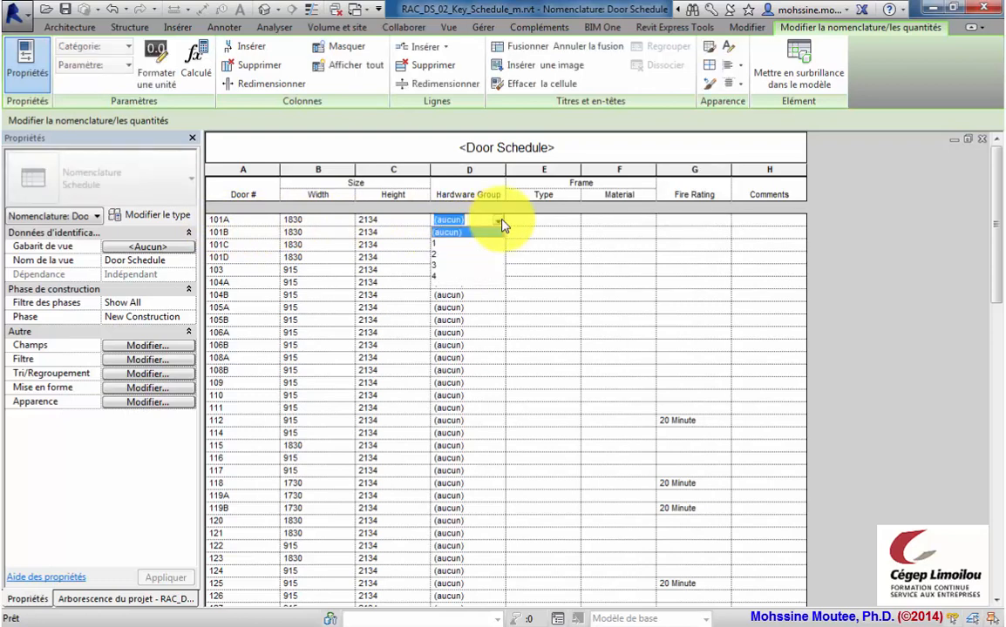
{"action": "left_click", "coordinate": [440, 270]}
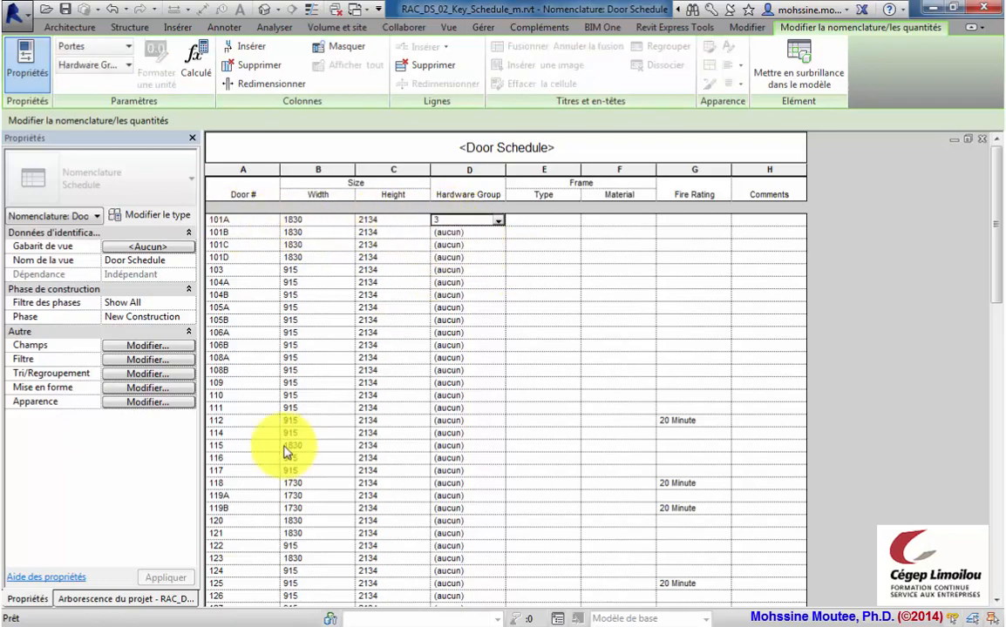
{"action": "left_click", "coordinate": [114, 599]}
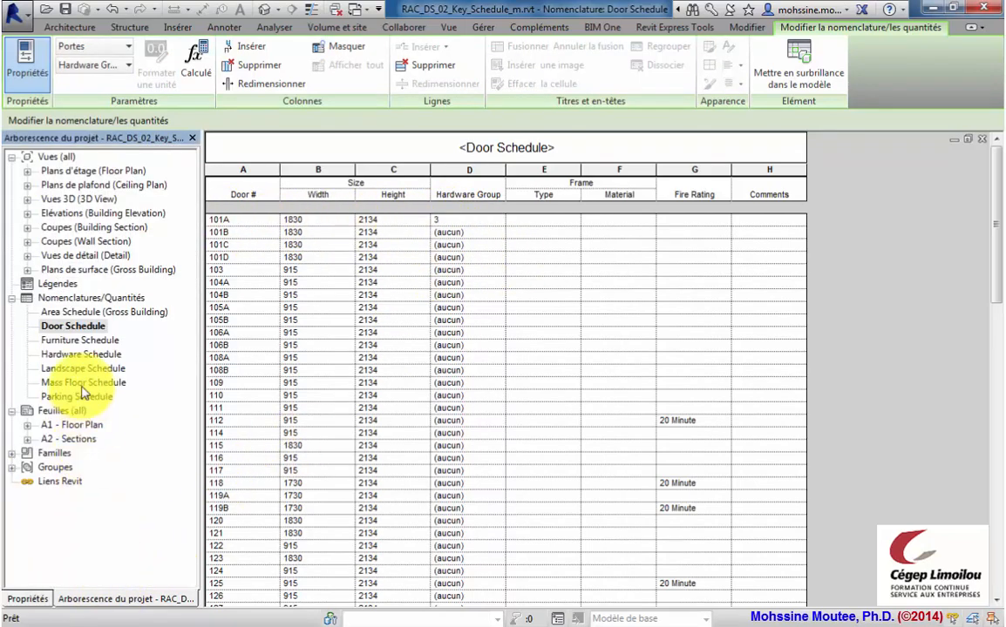
{"action": "double_click", "coordinate": [79, 357]}
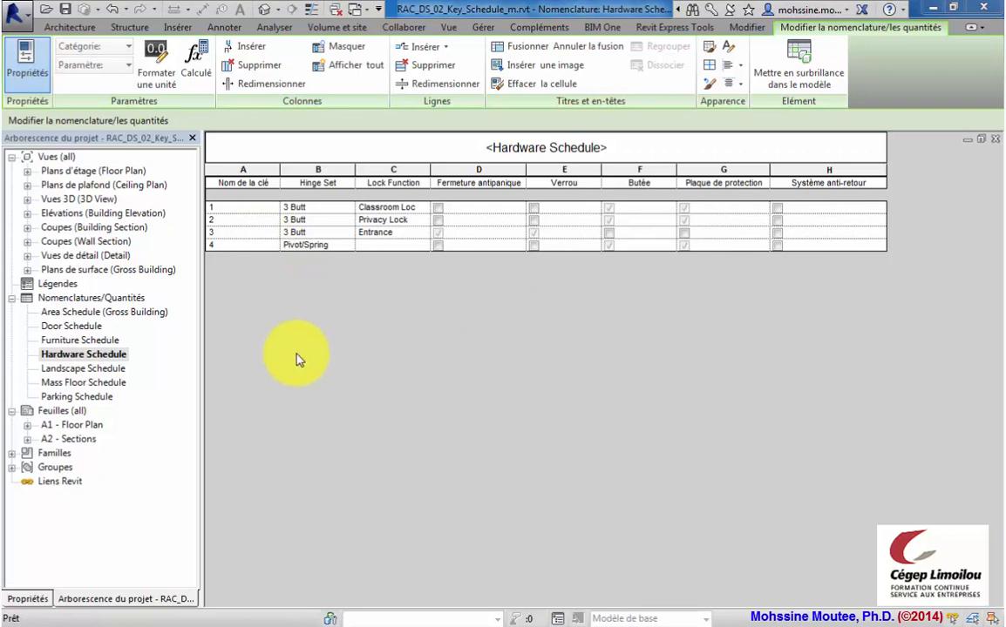
Step: Return to the Door Schedule and highlight door 101A in the model, letting Revit search the closed views
{"action": "double_click", "coordinate": [70, 327]}
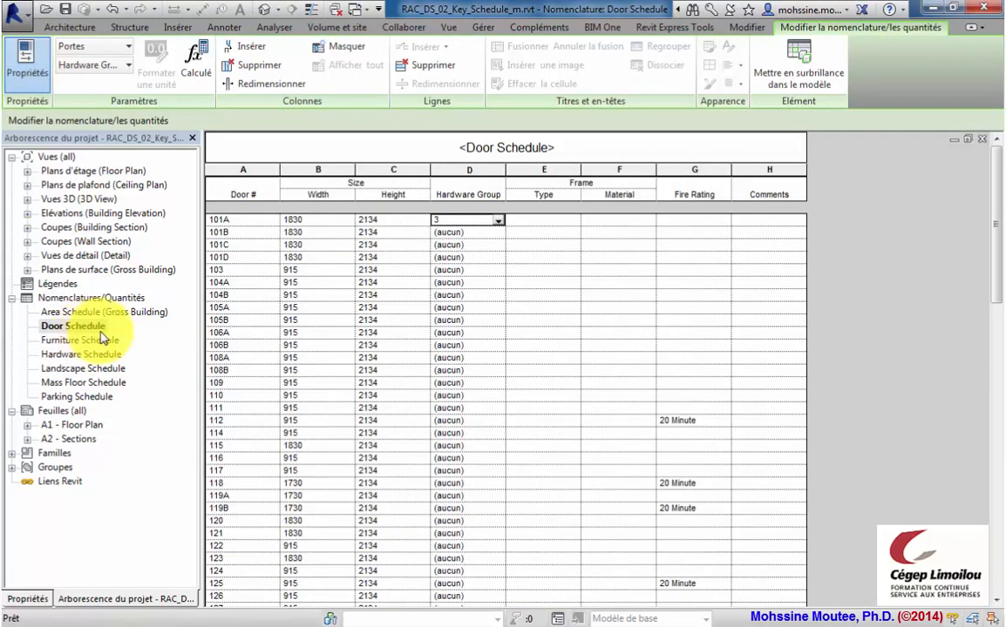
{"action": "left_click", "coordinate": [237, 219]}
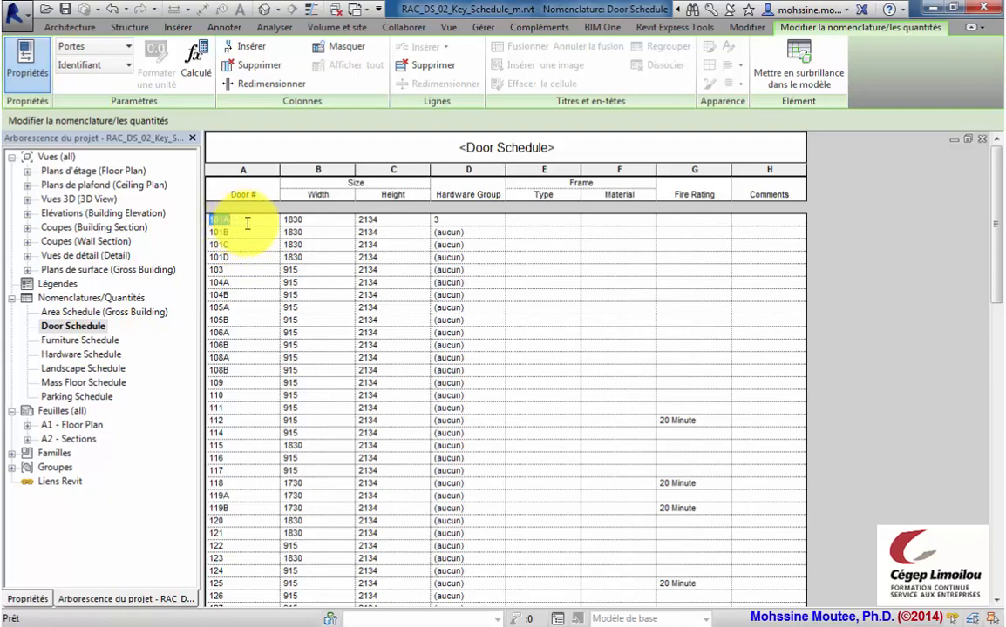
{"action": "left_click", "coordinate": [798, 79]}
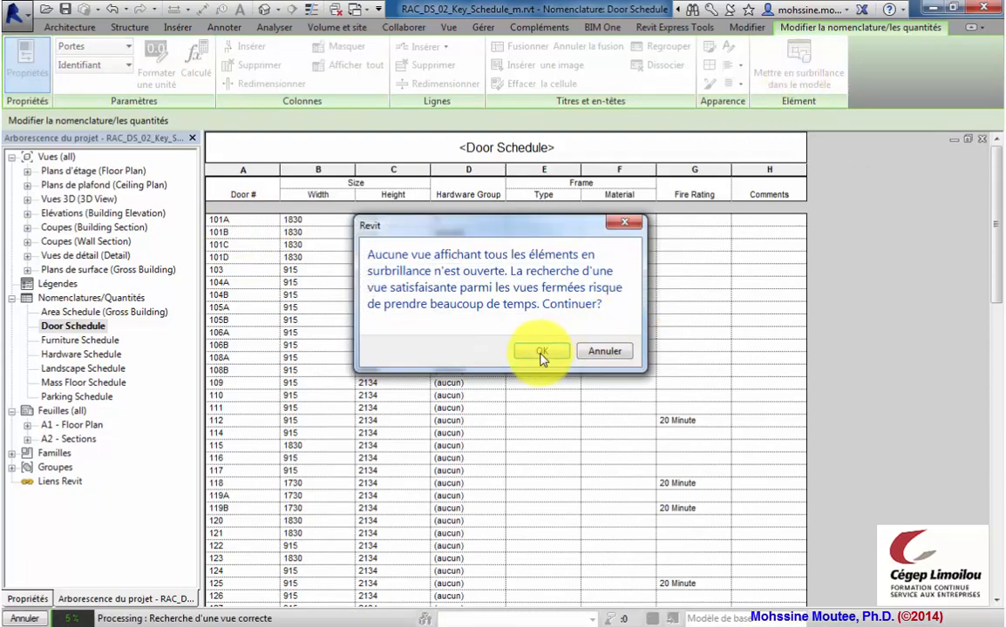
{"action": "left_click", "coordinate": [541, 351]}
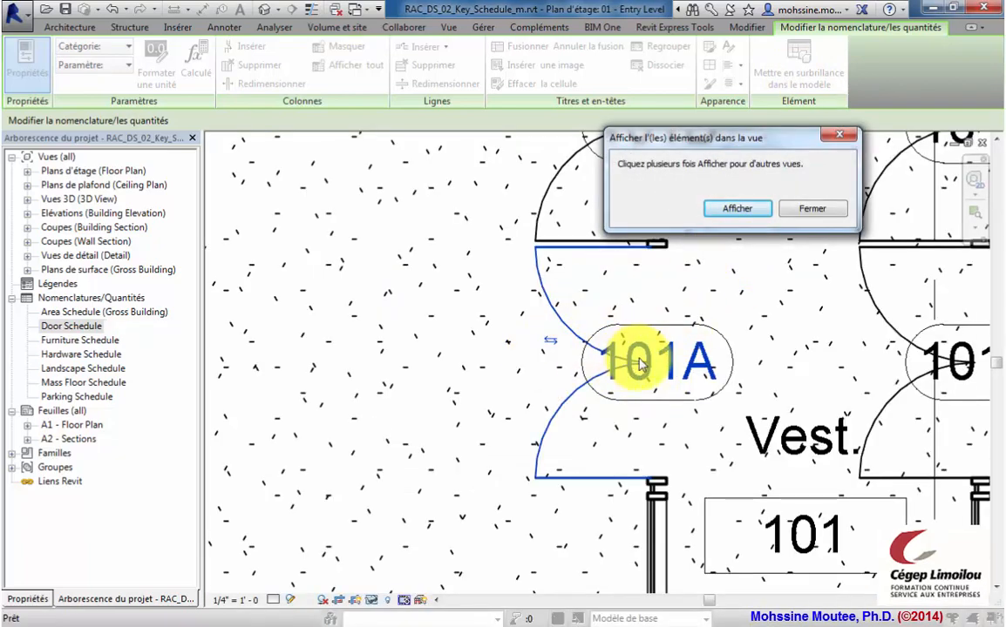
{"action": "left_click", "coordinate": [803, 212]}
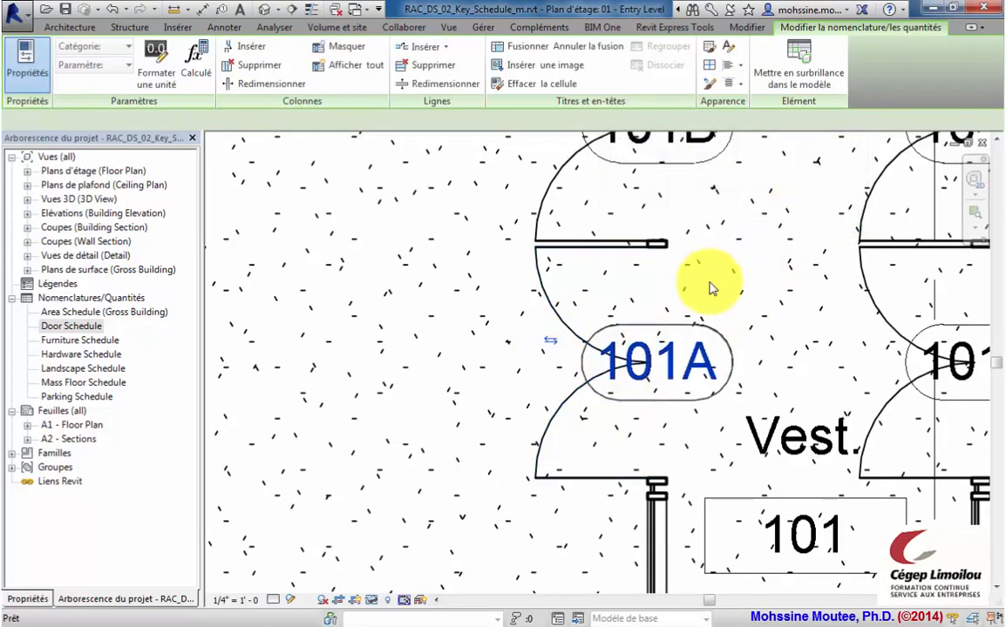
Step: Review door 101A's properties in the floor plan, set its Hardware Group to 1, and deselect the door
{"action": "left_click", "coordinate": [558, 318]}
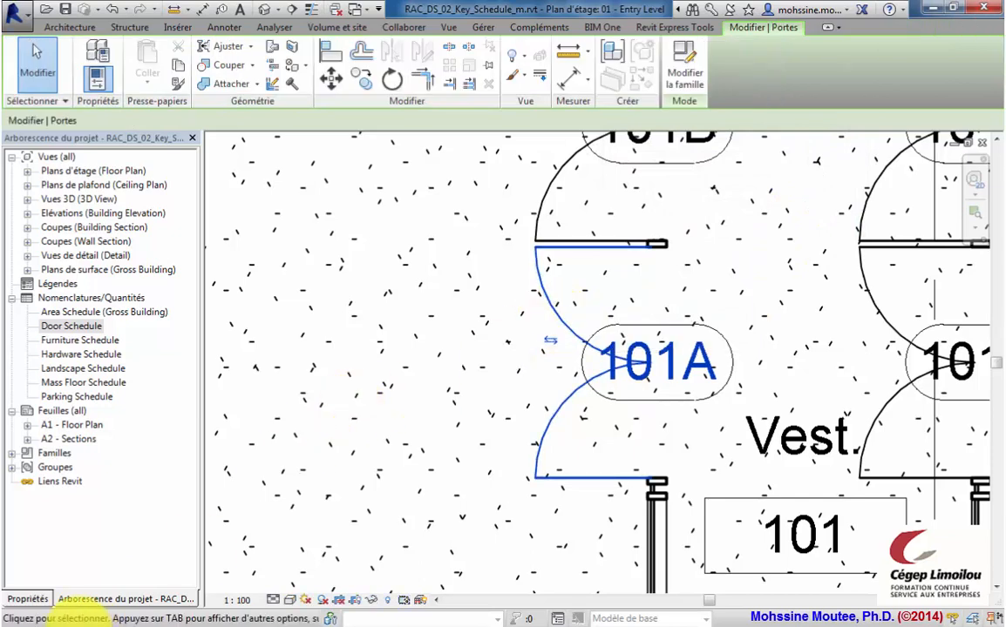
{"action": "left_click", "coordinate": [28, 599]}
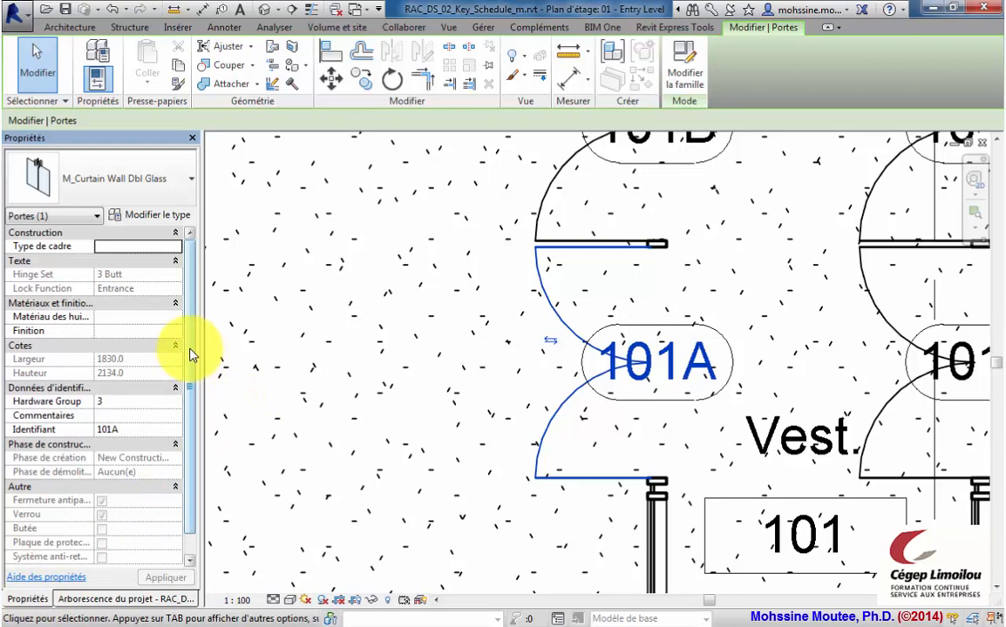
{"action": "scroll", "coordinate": [190, 359], "scroll_direction": "down", "scroll_amount": 1}
{"action": "scroll", "coordinate": [197, 350], "scroll_direction": "up", "scroll_amount": 1}
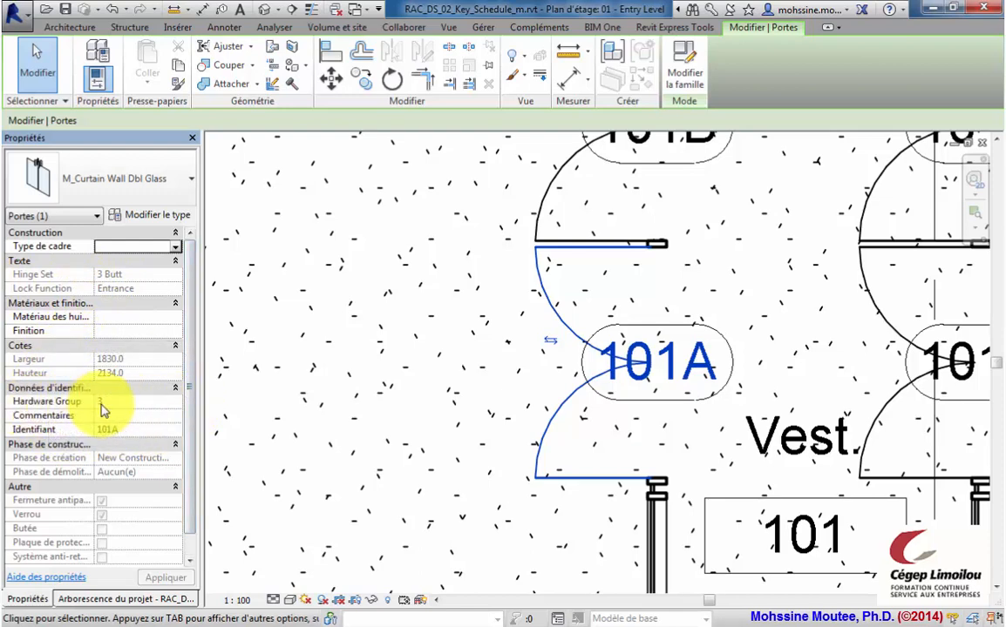
{"action": "scroll", "coordinate": [188, 444], "scroll_direction": "down", "scroll_amount": 1}
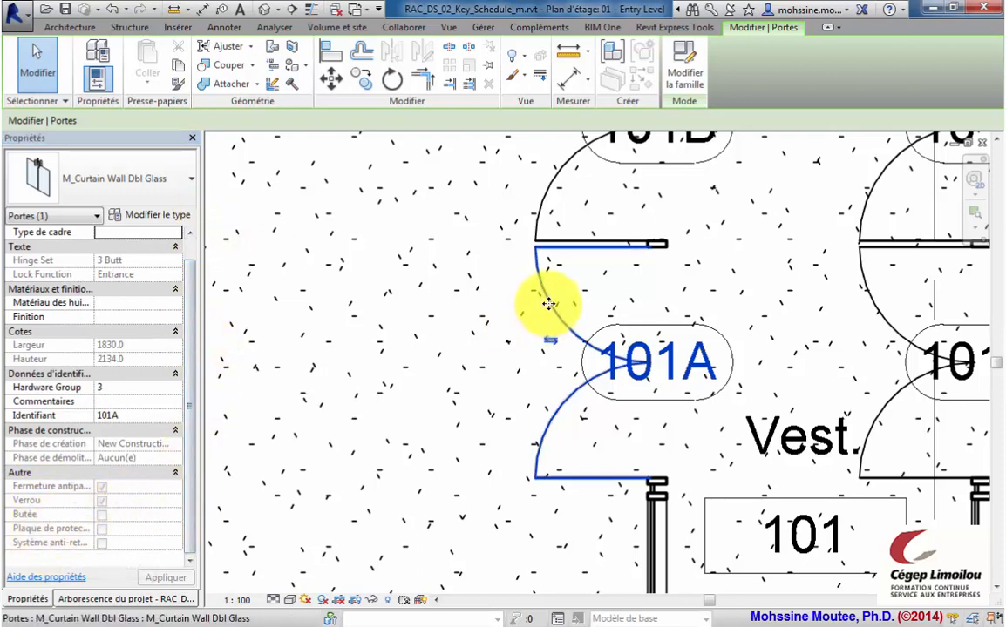
{"action": "left_click", "coordinate": [112, 389]}
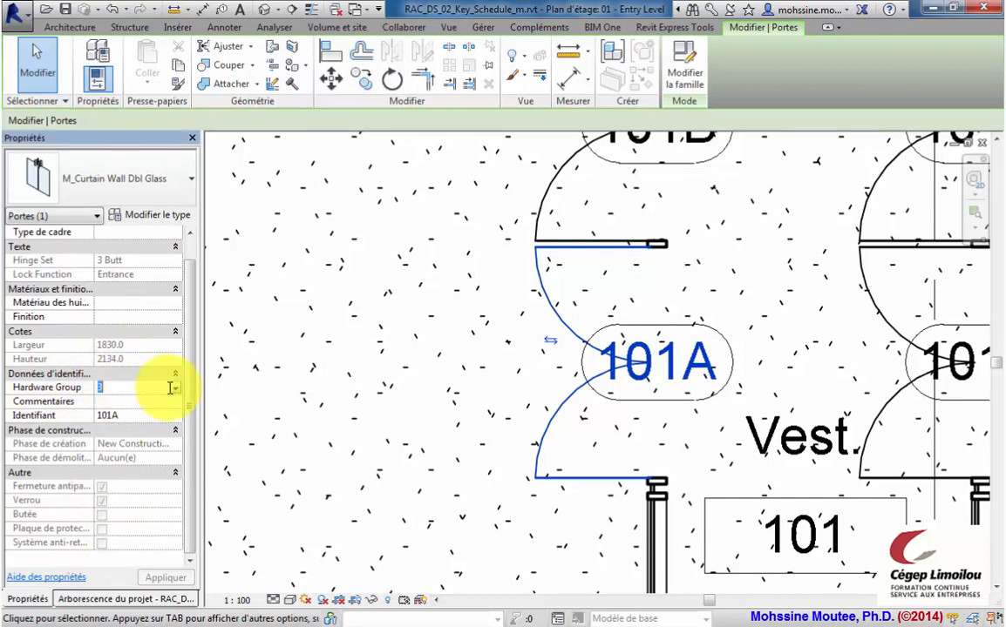
{"action": "left_click", "coordinate": [175, 389]}
{"action": "left_click", "coordinate": [116, 413]}
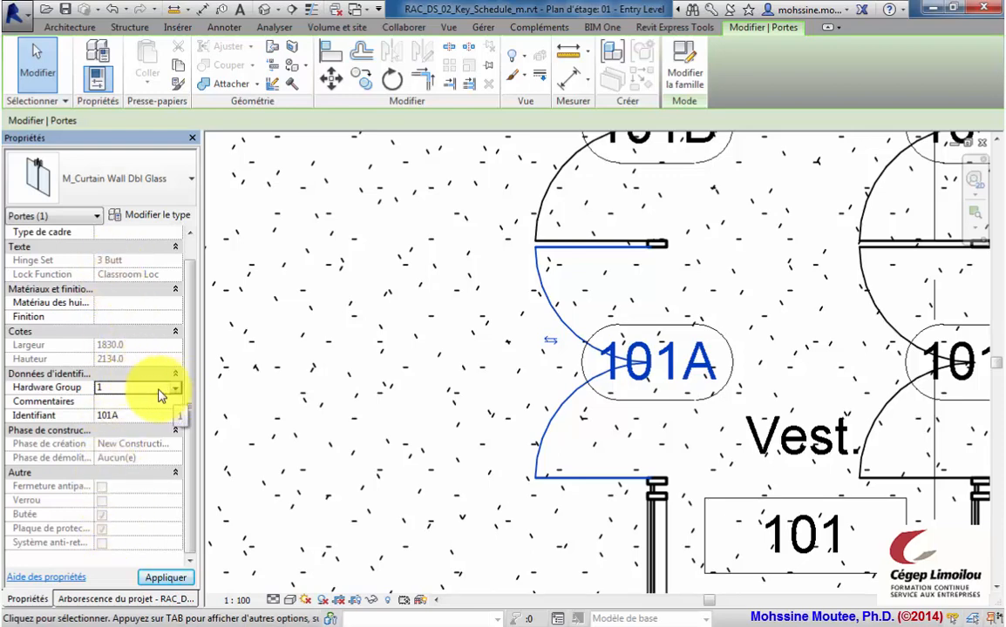
{"action": "left_click", "coordinate": [105, 390]}
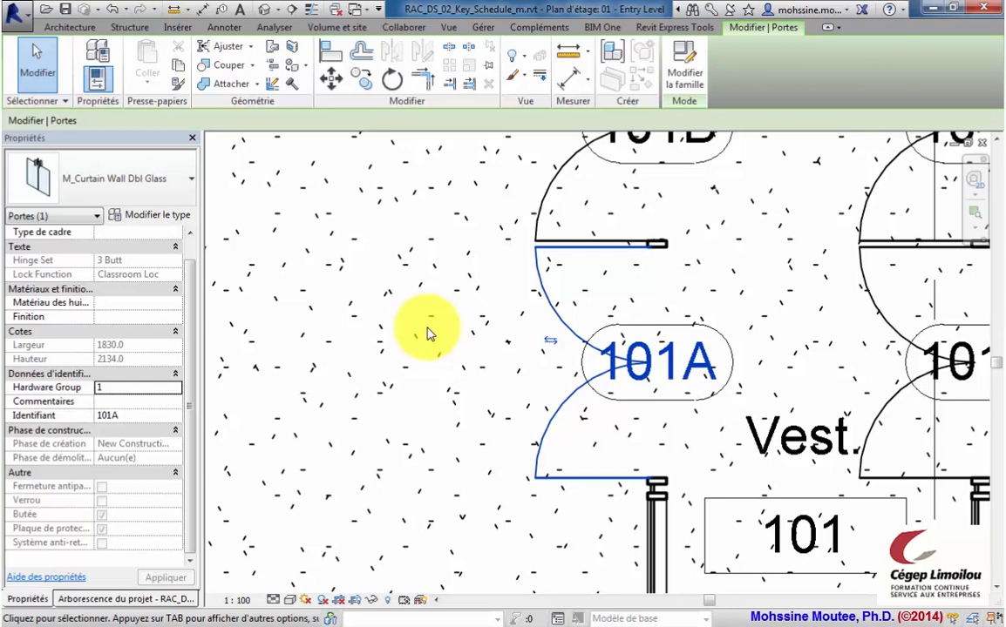
{"action": "left_click", "coordinate": [424, 369]}
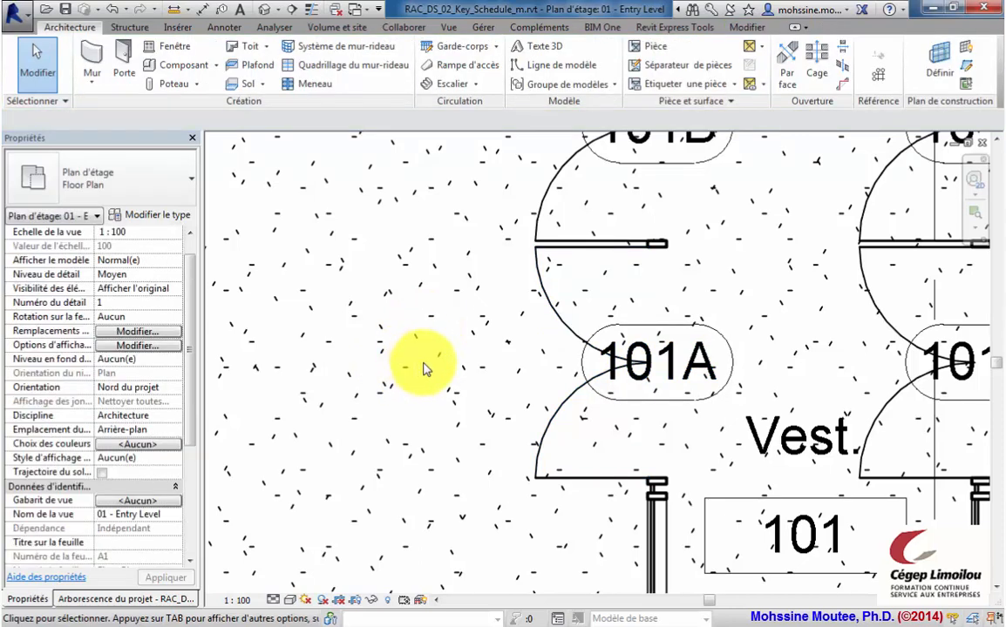
{"action": "scroll", "coordinate": [423, 369], "scroll_direction": "down", "scroll_amount": 2}
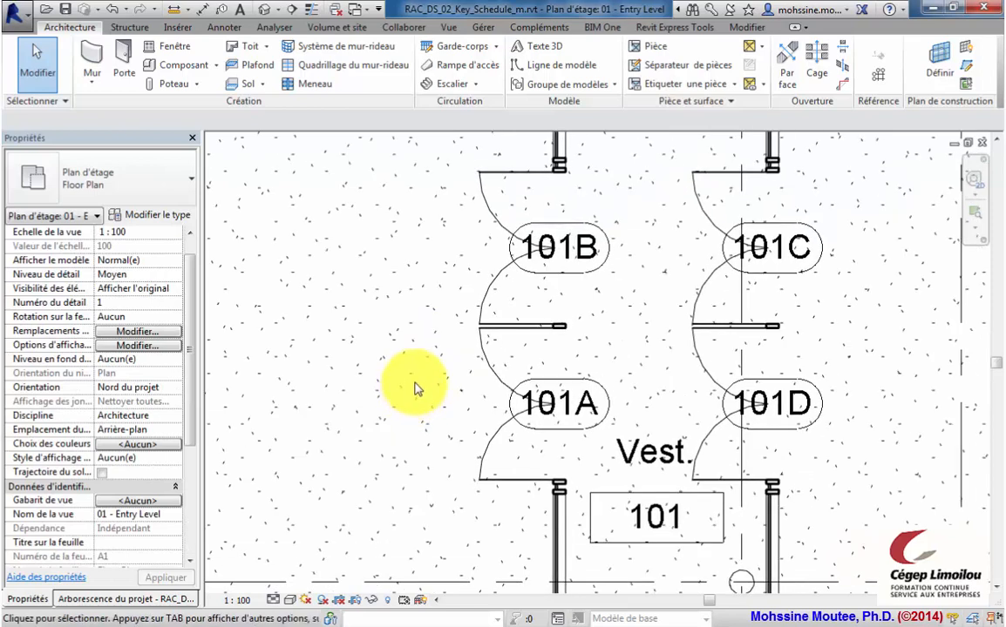